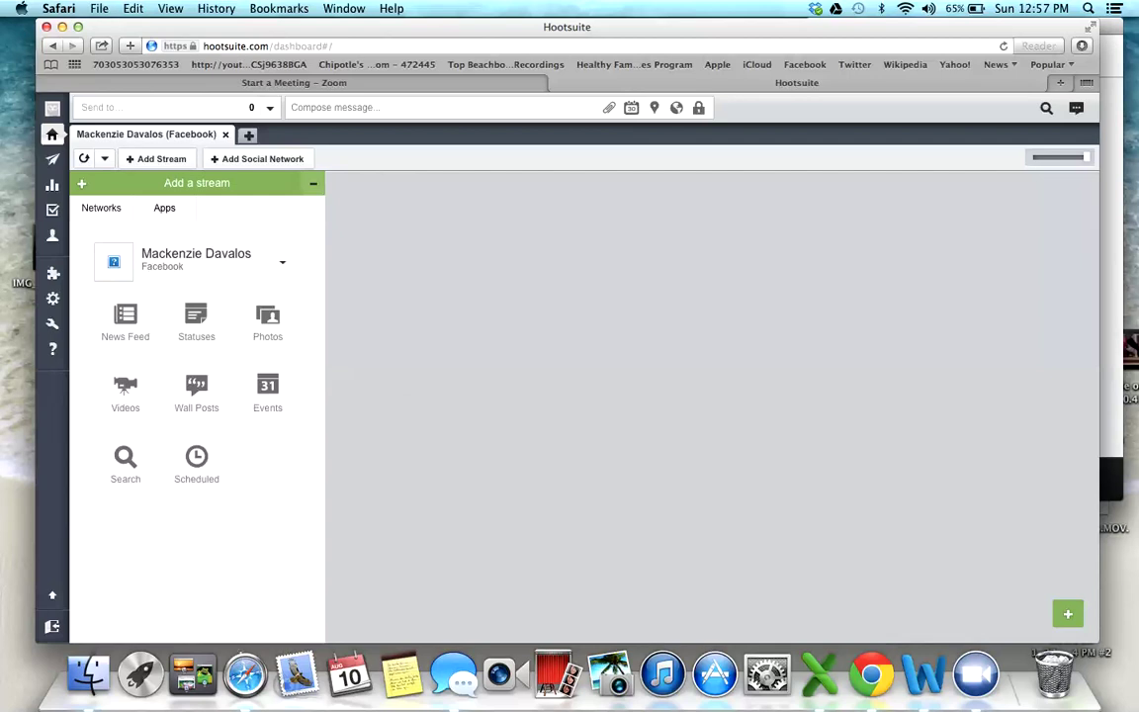
# Step: Remove the 30 DAY SHRED Challenge Facebook group from the profile's connected social networks and return to the streams
pyautogui.moveTo(53, 134)
pyautogui.moveTo(53, 158)
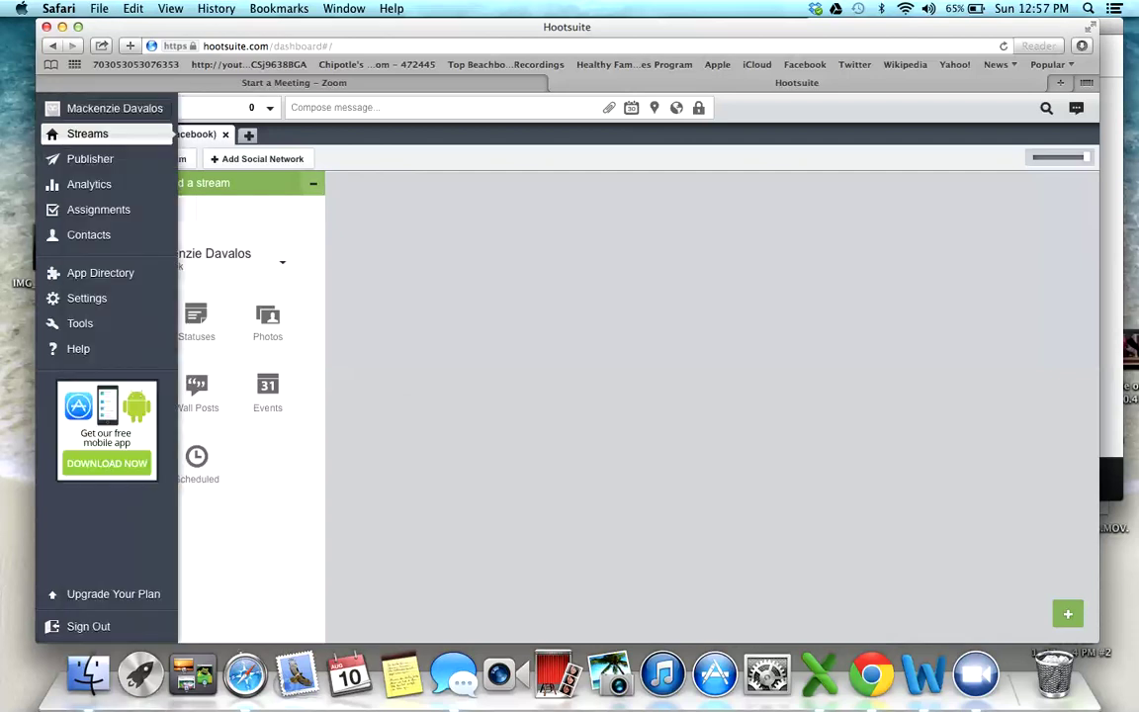
pyautogui.click(88, 234)
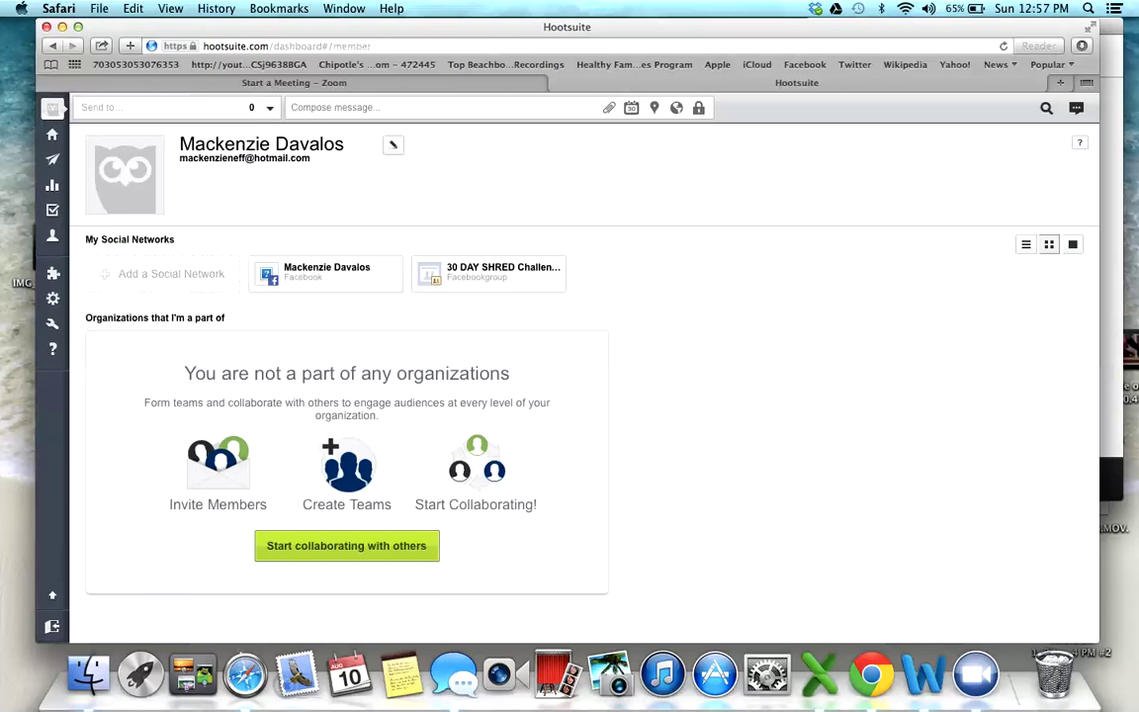
pyautogui.moveTo(488, 274)
pyautogui.click(548, 273)
pyautogui.click(595, 372)
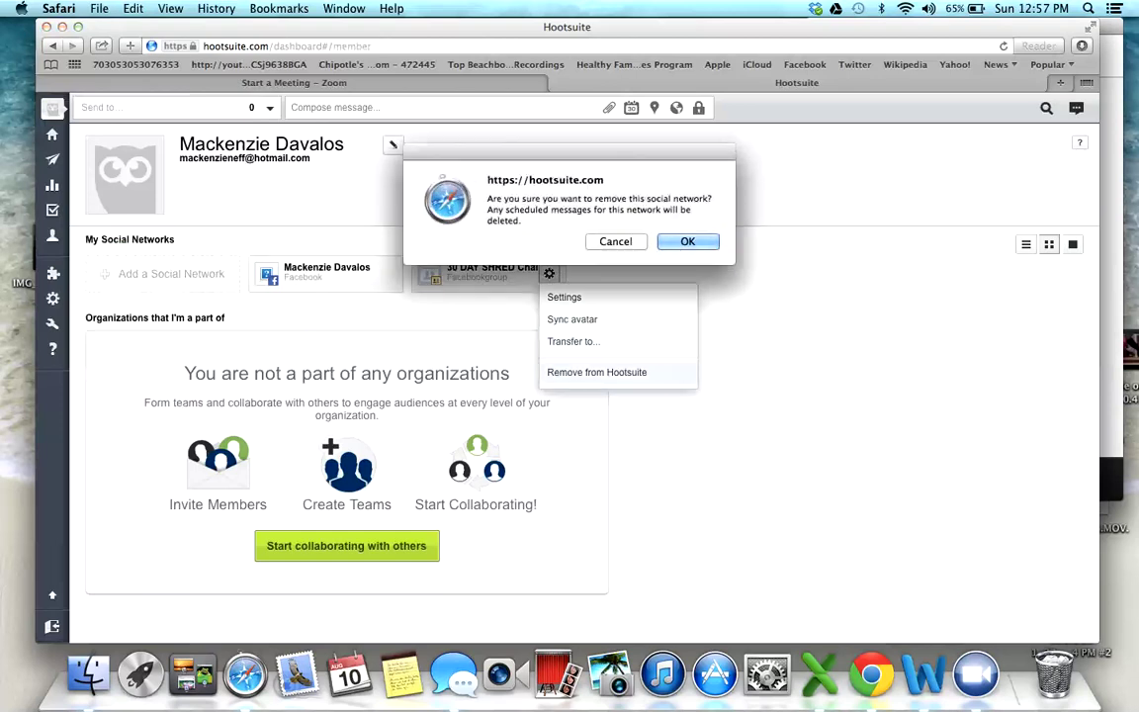
pyautogui.click(687, 241)
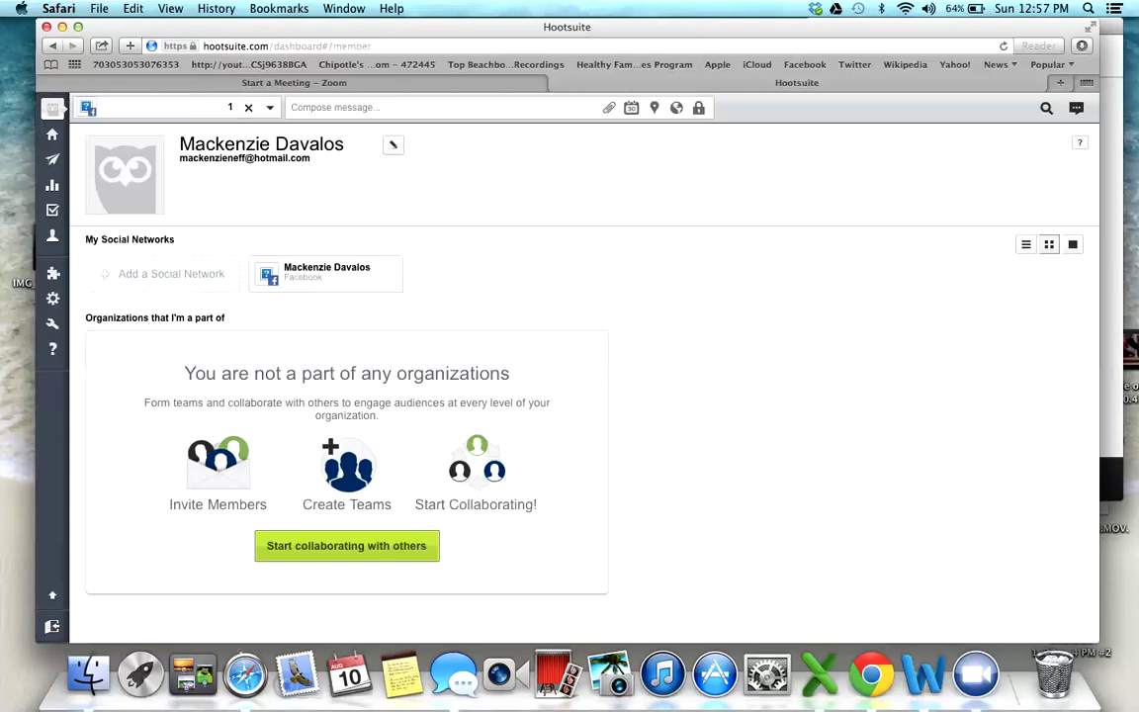
pyautogui.moveTo(325, 274)
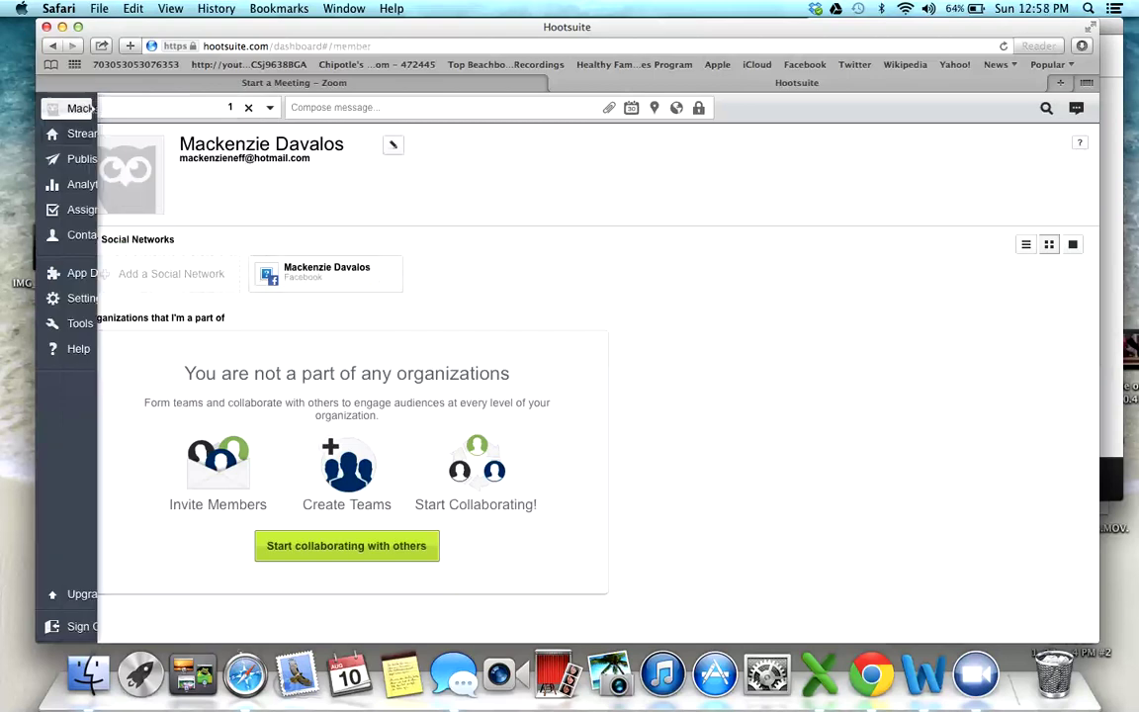
pyautogui.click(52, 133)
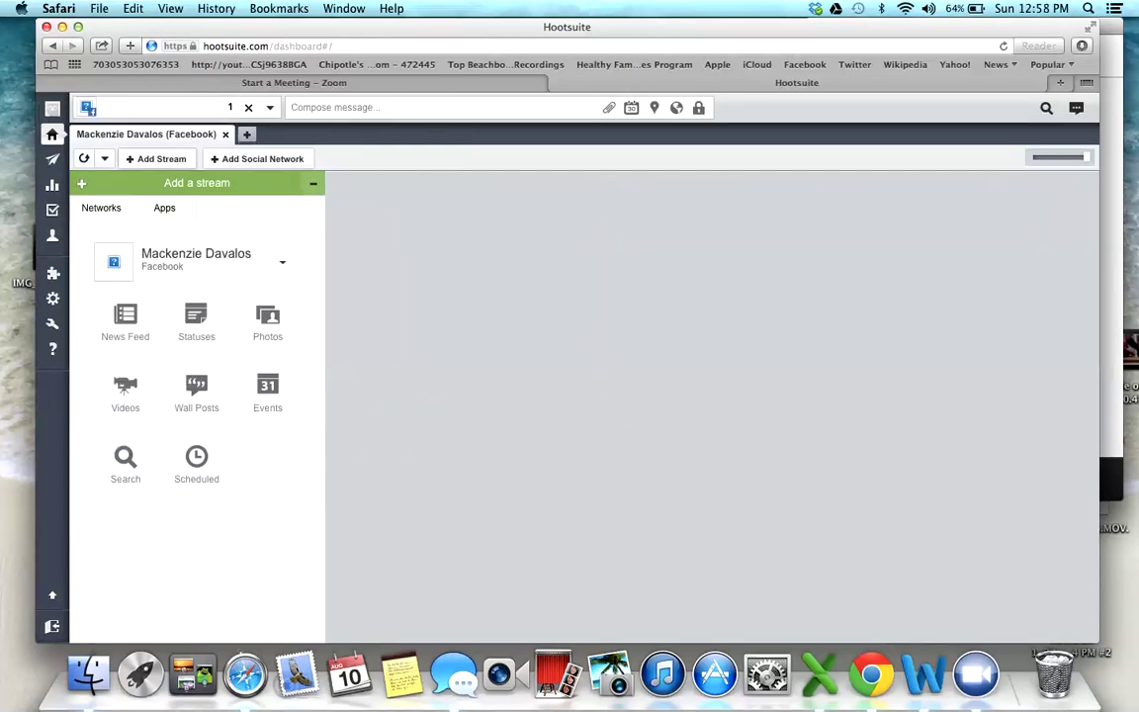
pyautogui.click(156, 158)
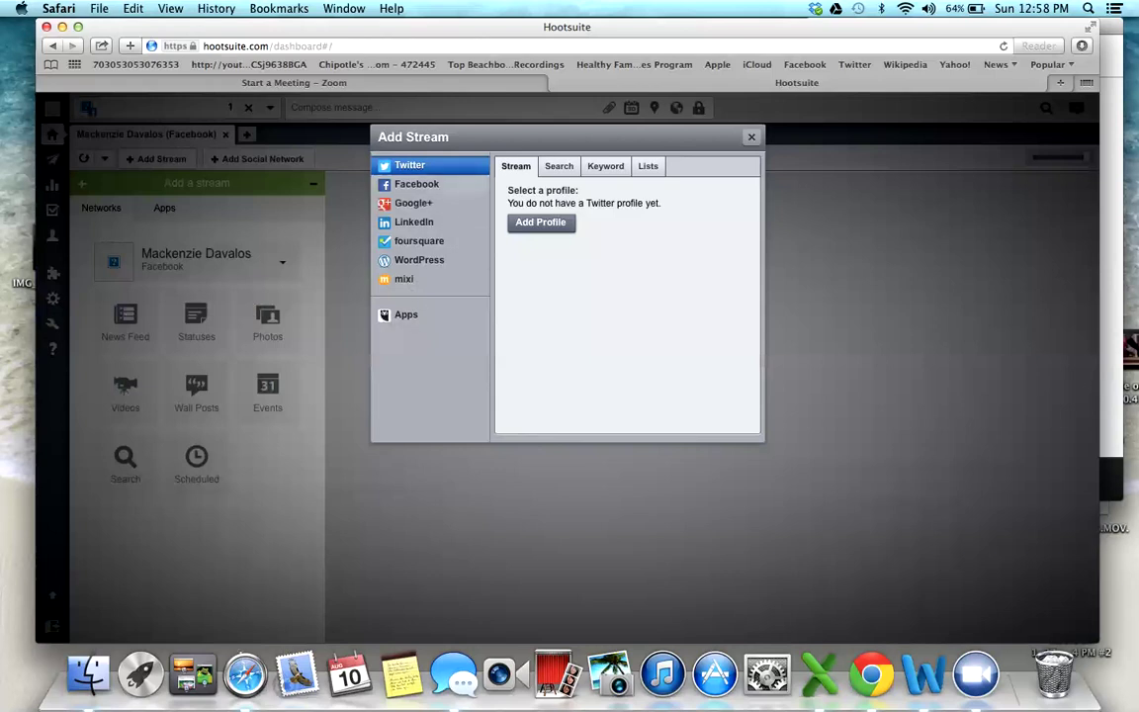
pyautogui.click(416, 184)
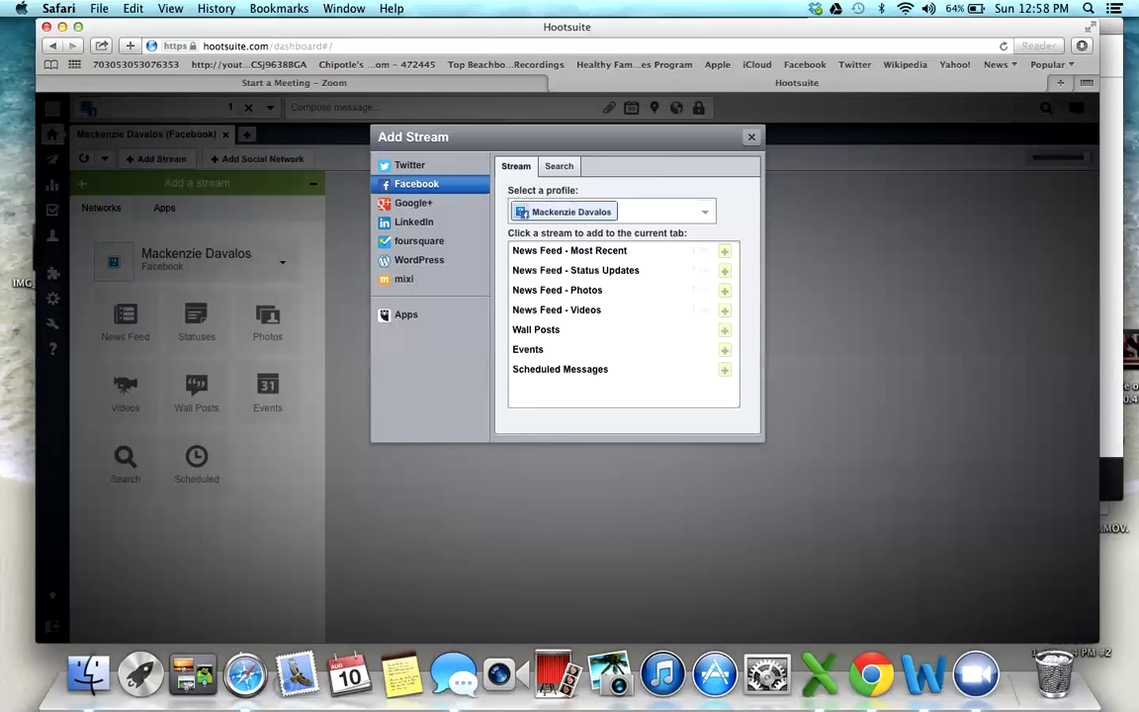
pyautogui.click(623, 212)
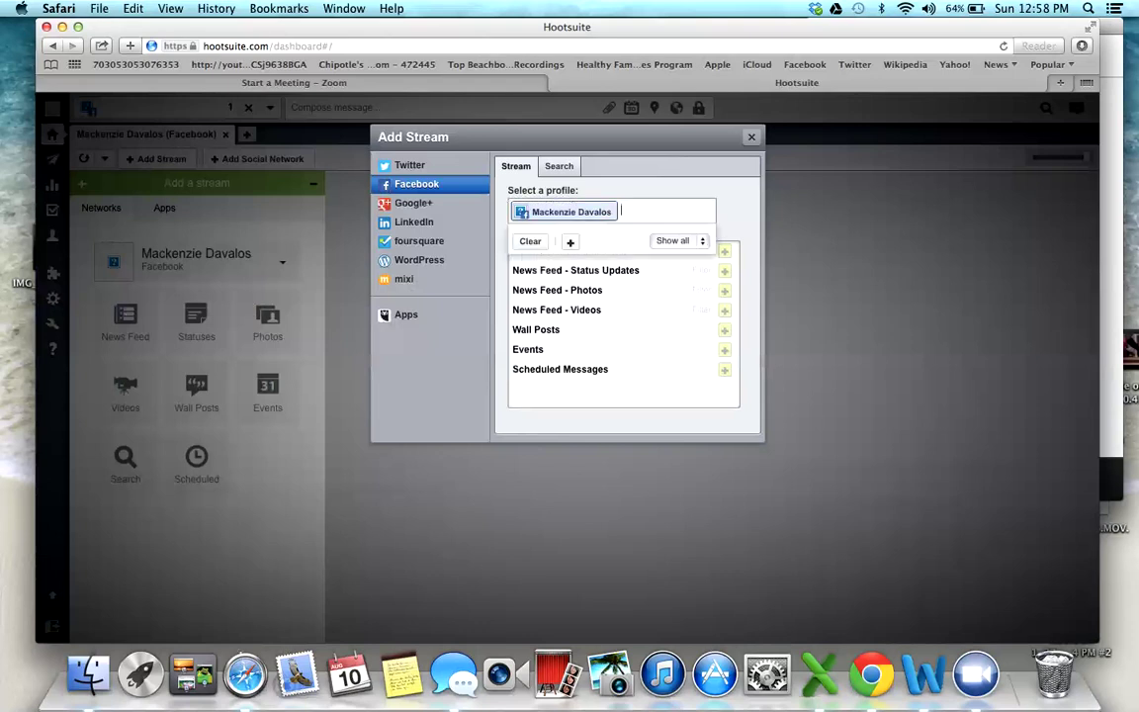
pyautogui.press('BackSpace')
pyautogui.press('BackSpace')
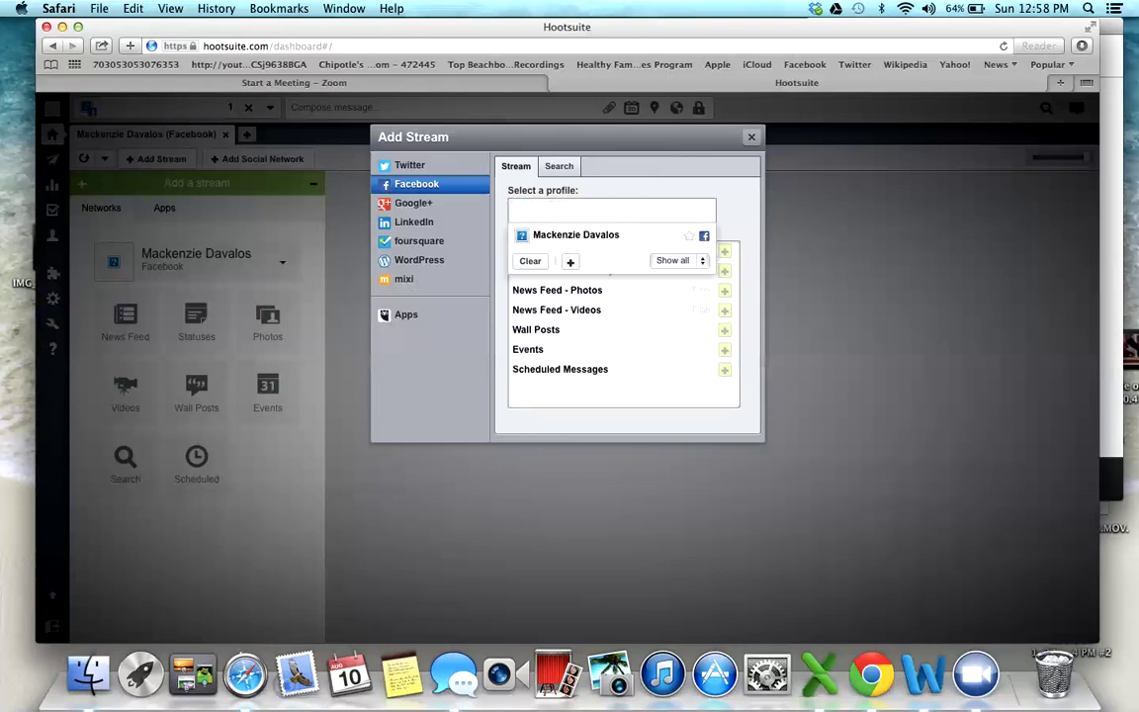
pyautogui.press('Escape')
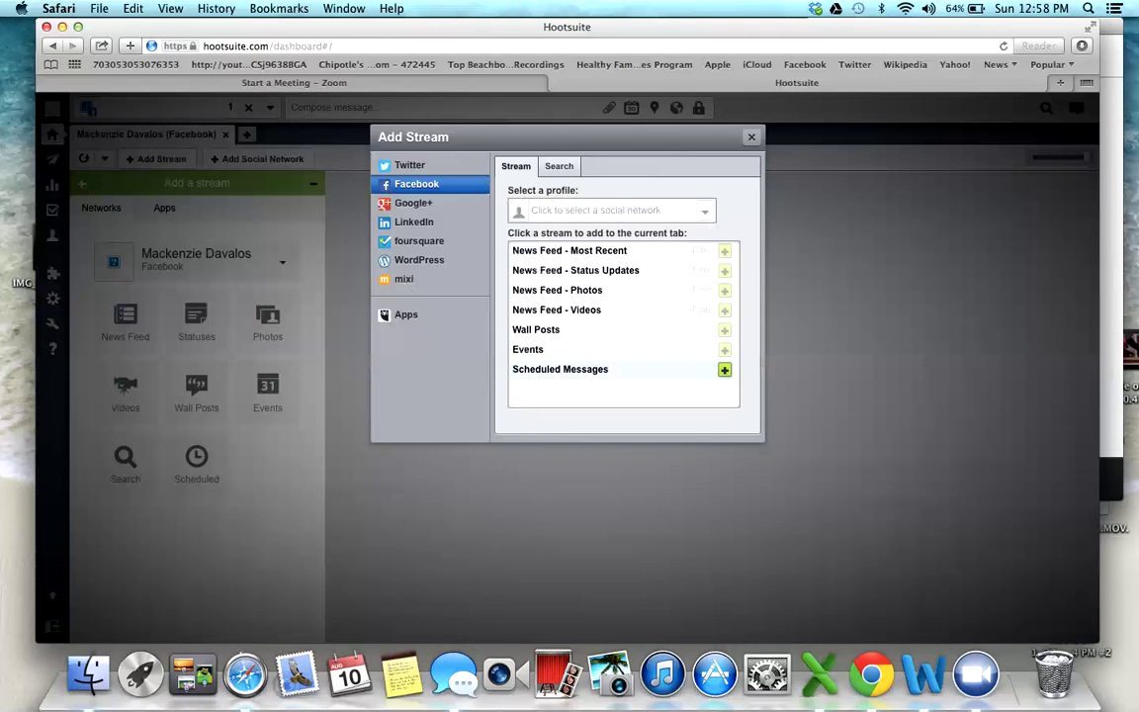
pyautogui.press('Escape')
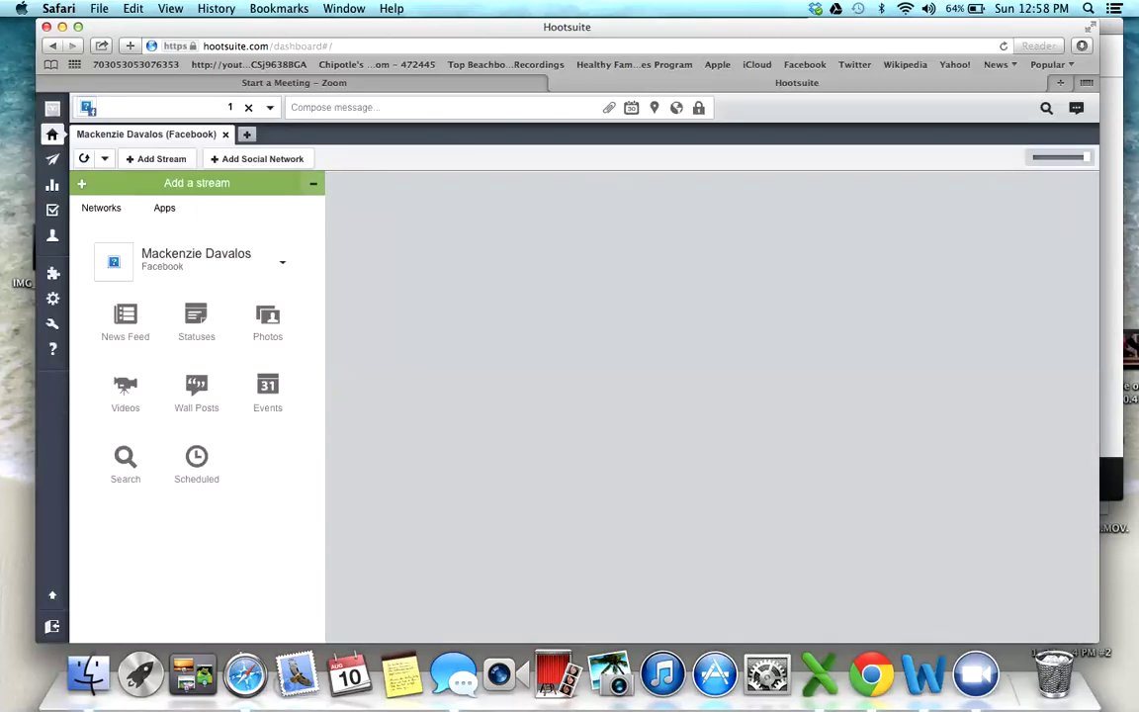
# Step: Start adding a Facebook social network and authorize the connection by entering the Facebook account password
pyautogui.click(257, 158)
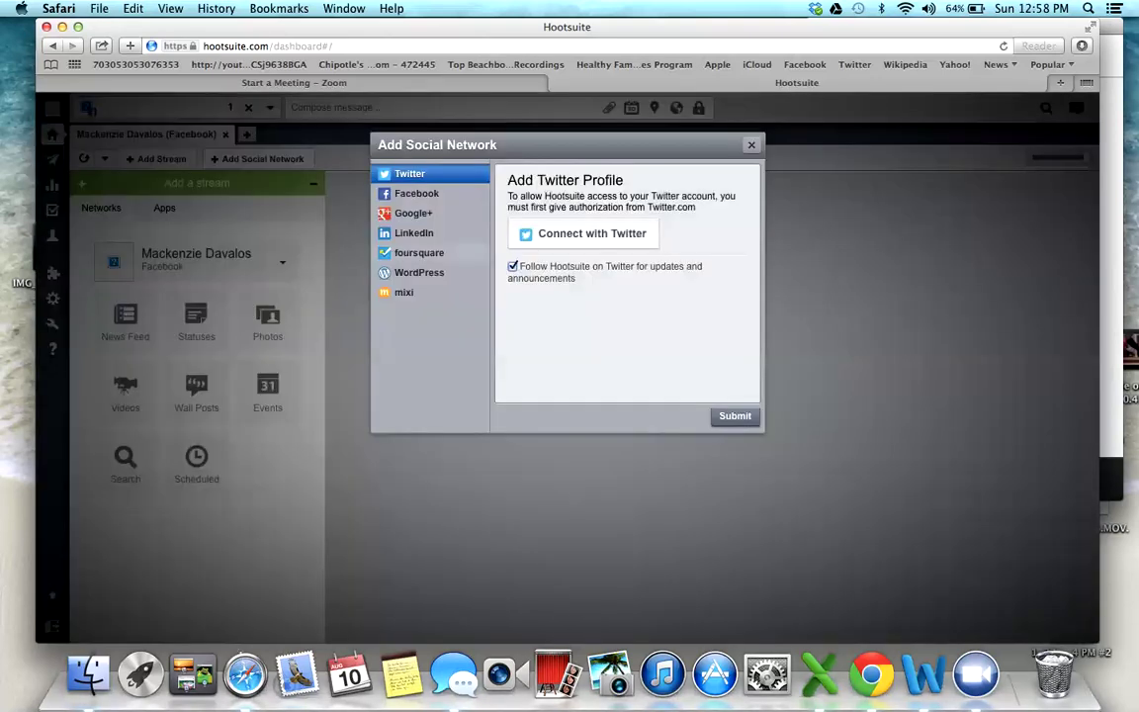
pyautogui.click(416, 192)
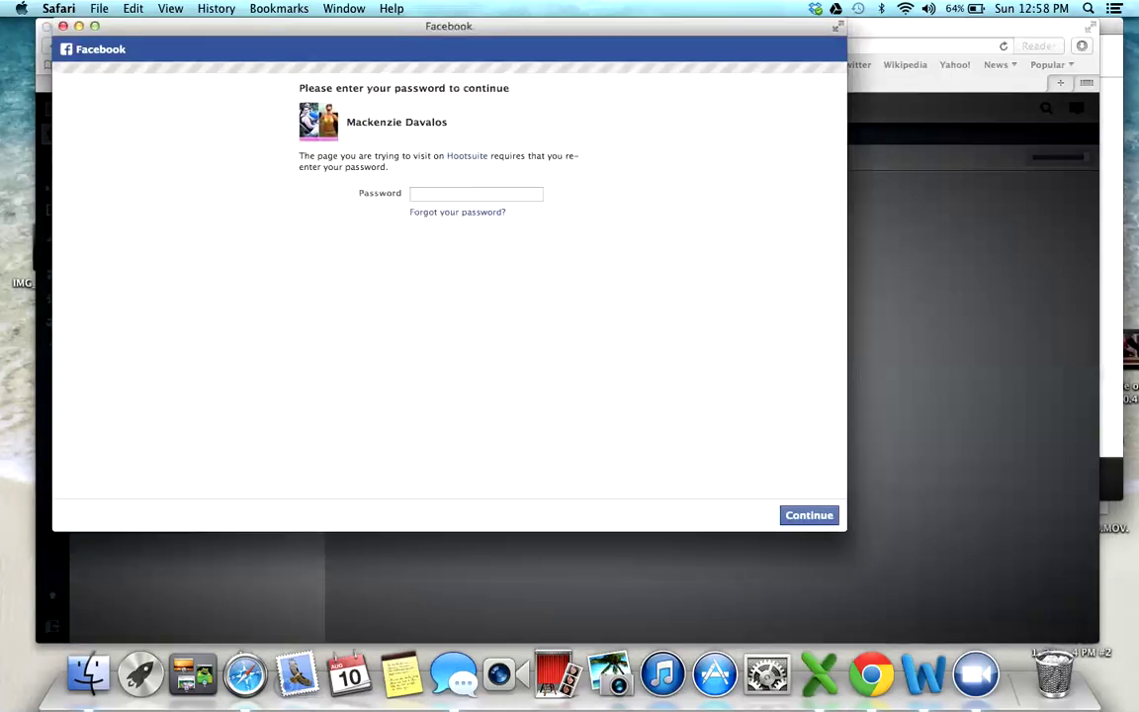
pyautogui.click(475, 193)
pyautogui.write('••••••••')
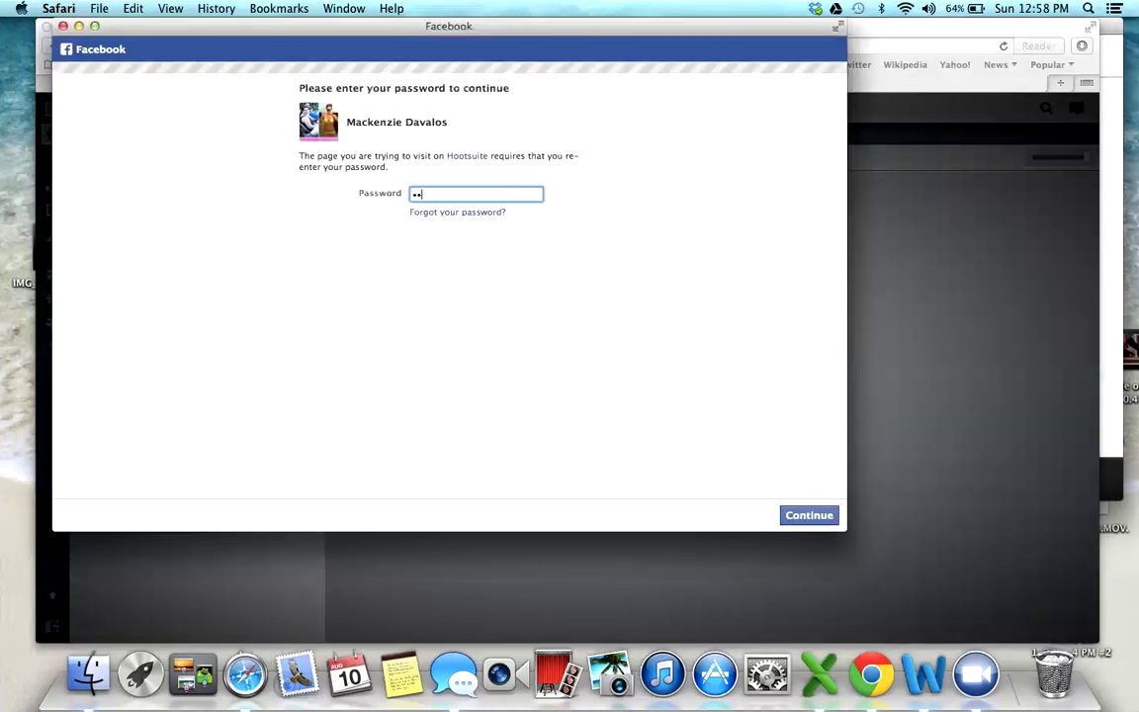
pyautogui.write('••')
pyautogui.press('Return')
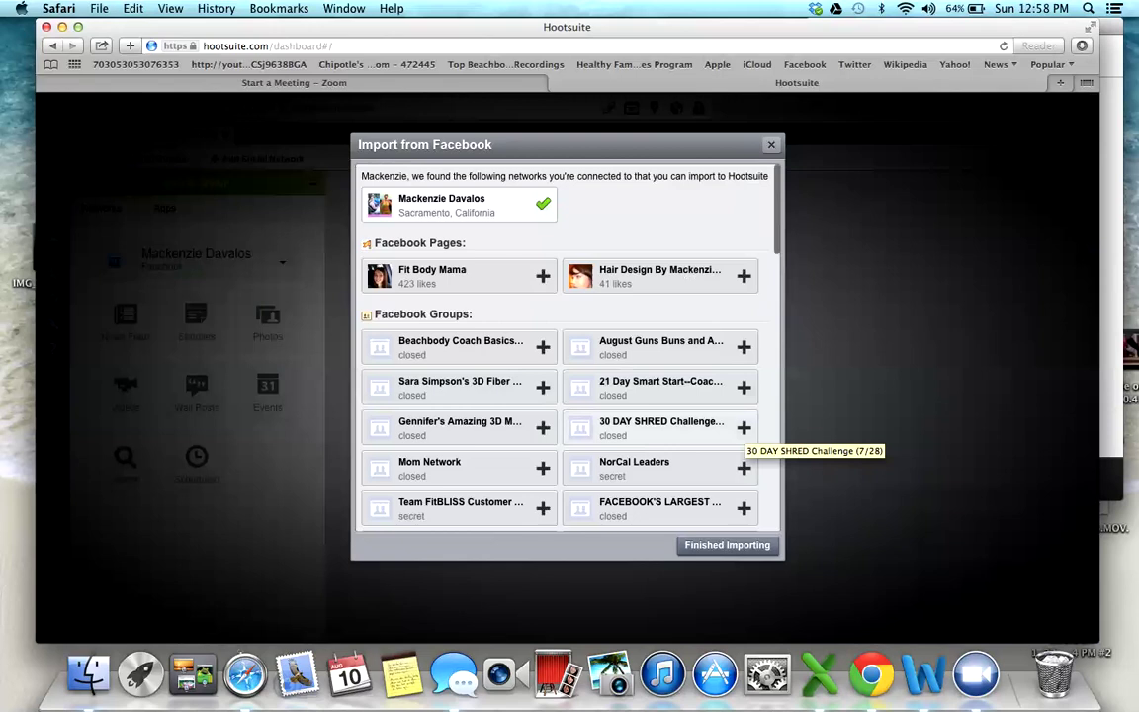
# Step: Import the 30 DAY SHRED Challenge (7/28) group from Facebook and finish importing
pyautogui.click(743, 427)
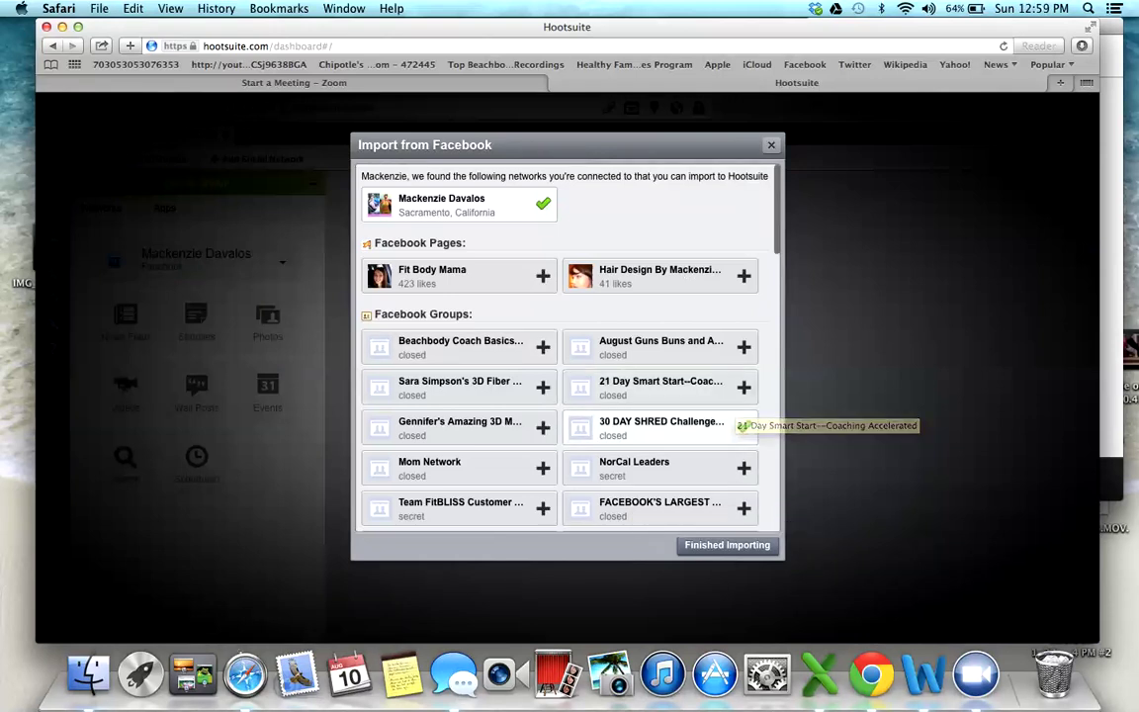
pyautogui.click(744, 427)
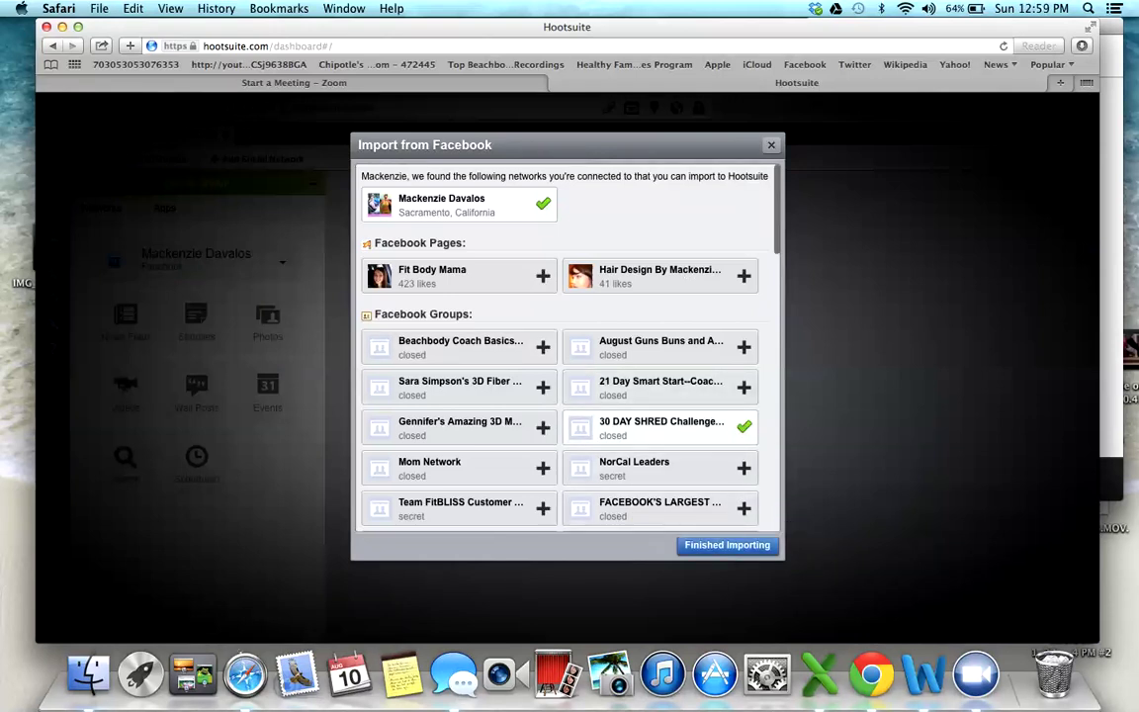
pyautogui.click(726, 544)
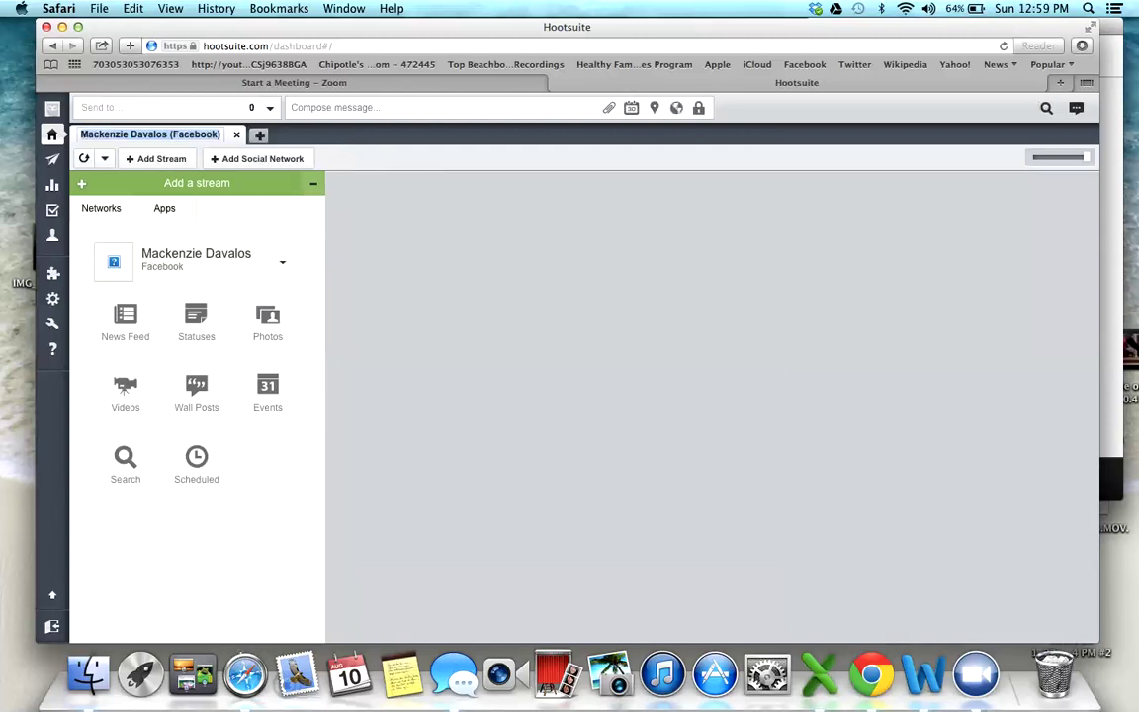
# Step: Compose the message "Hello--Test Post" addressed to the 30 DAY SHRED Challenge group
pyautogui.moveTo(162, 107)
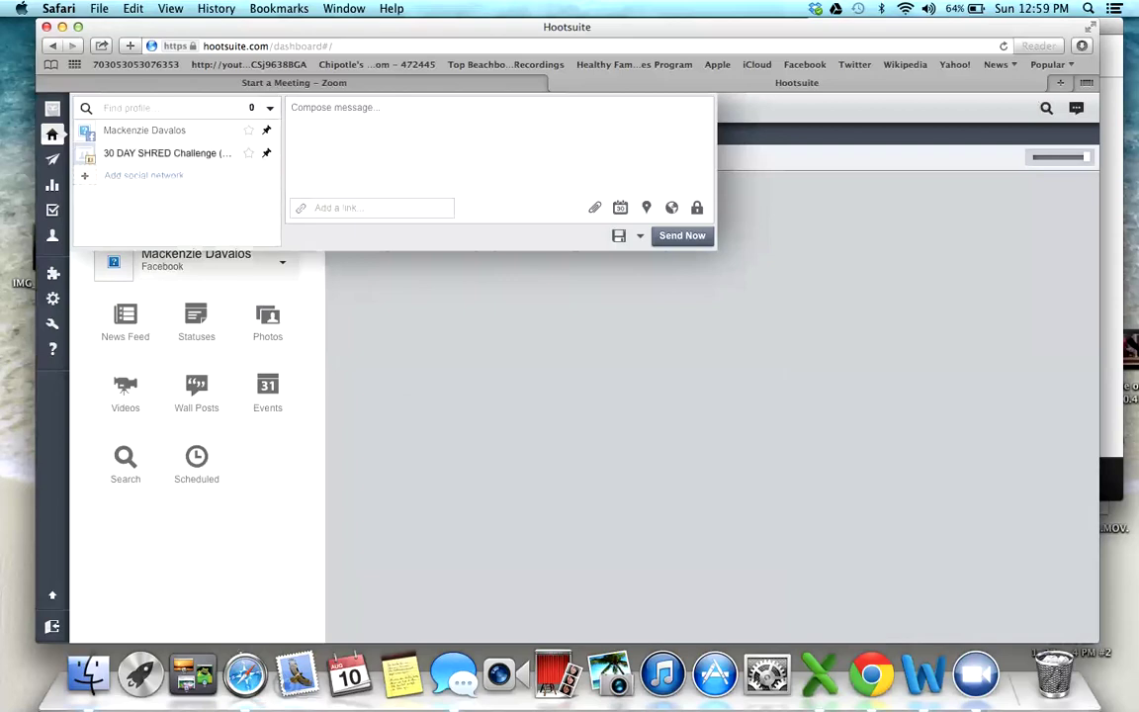
pyautogui.click(167, 153)
pyautogui.click(291, 107)
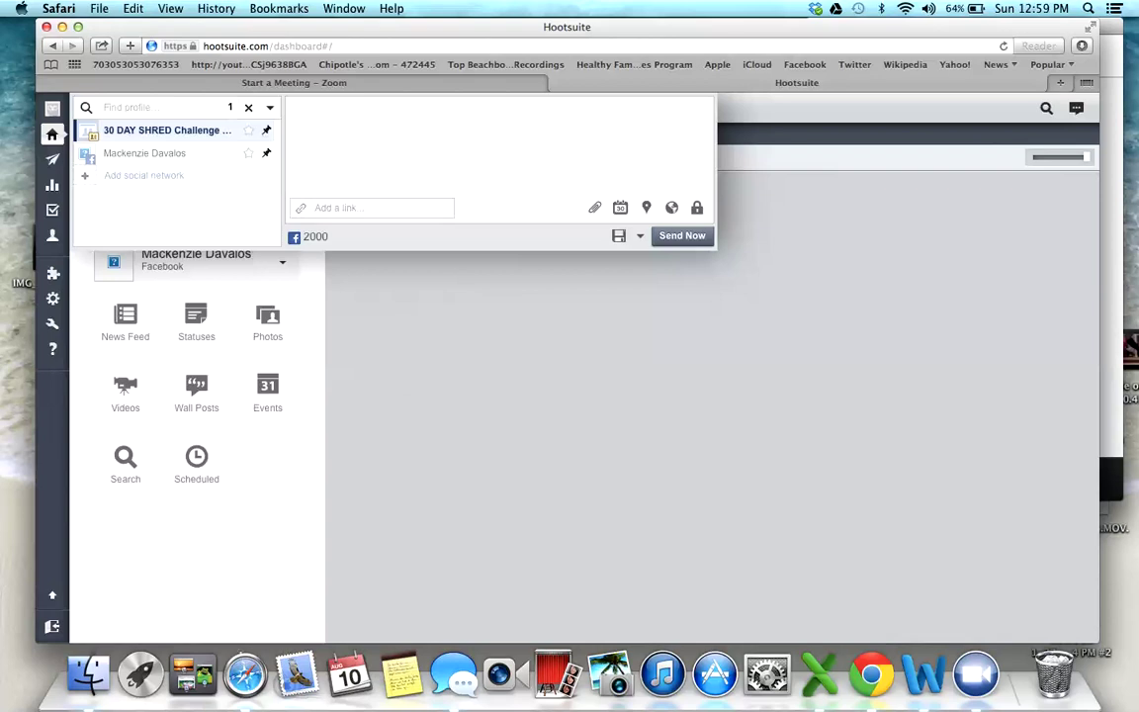
pyautogui.write('Hello--Test Post')
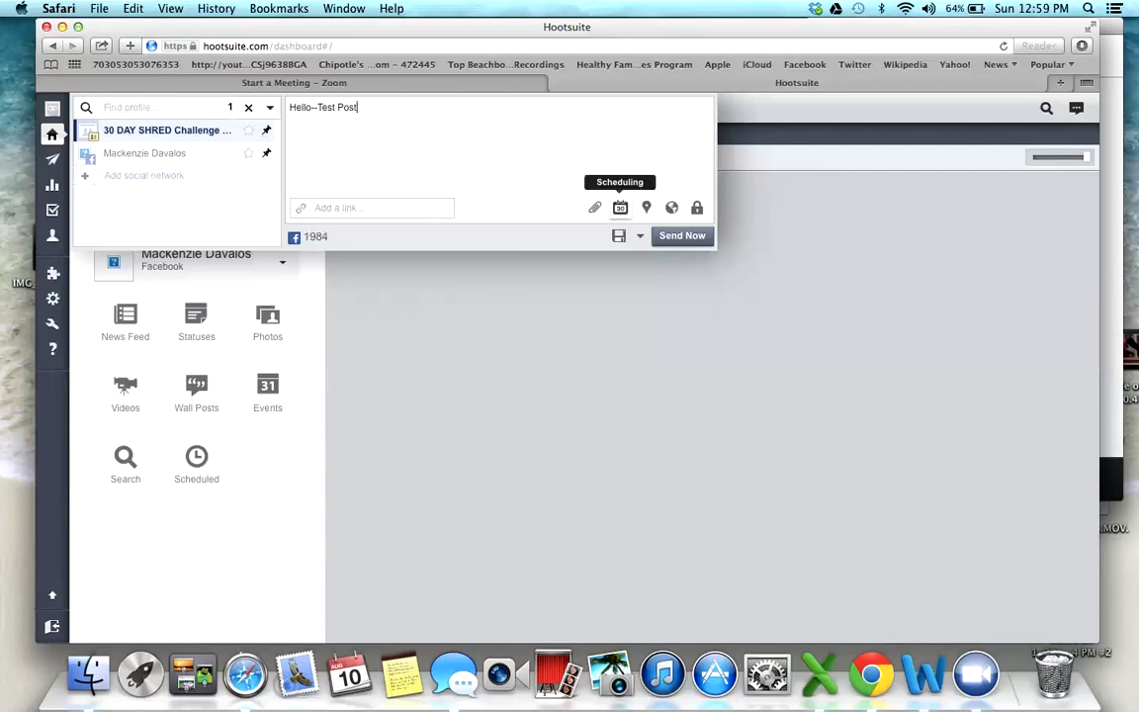
# Step: Schedule the message for 2014-08-11 at 12:00 AM
pyautogui.click(620, 206)
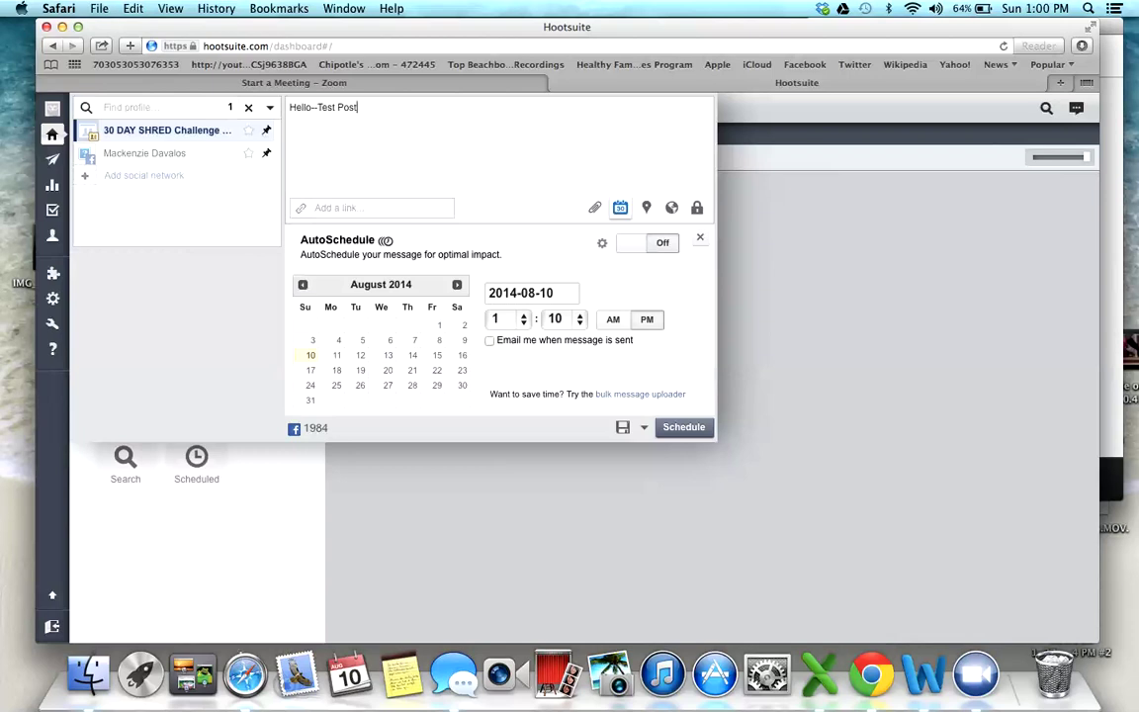
pyautogui.click(336, 355)
pyautogui.click(504, 318)
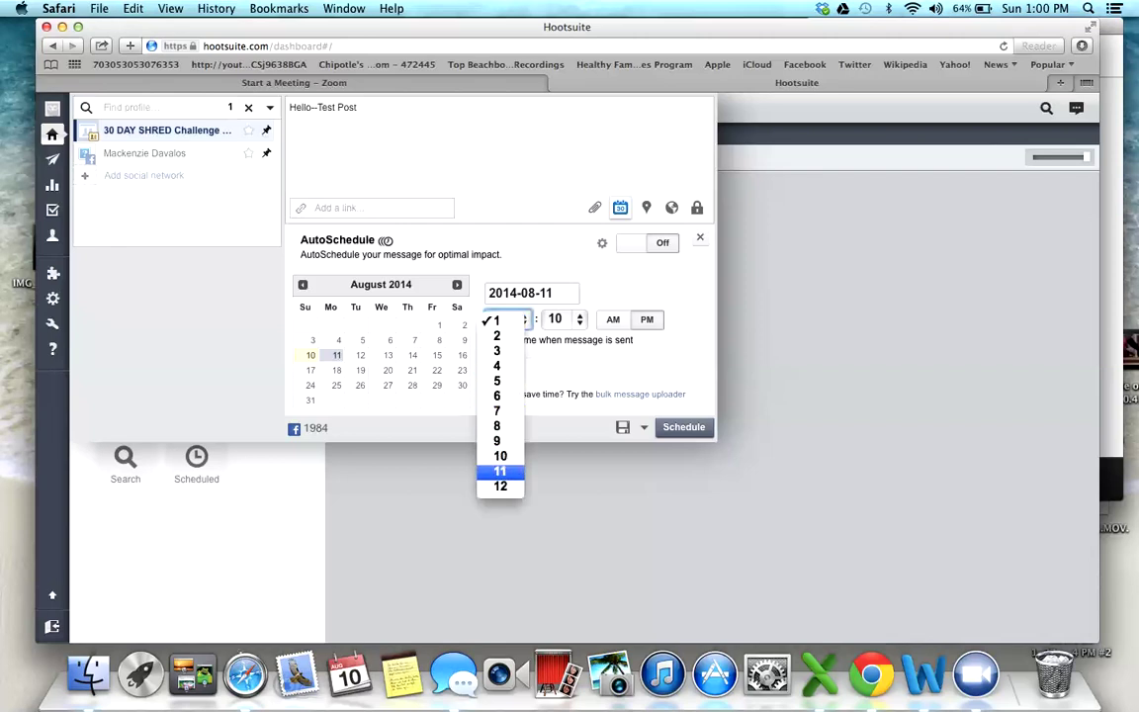
pyautogui.click(500, 485)
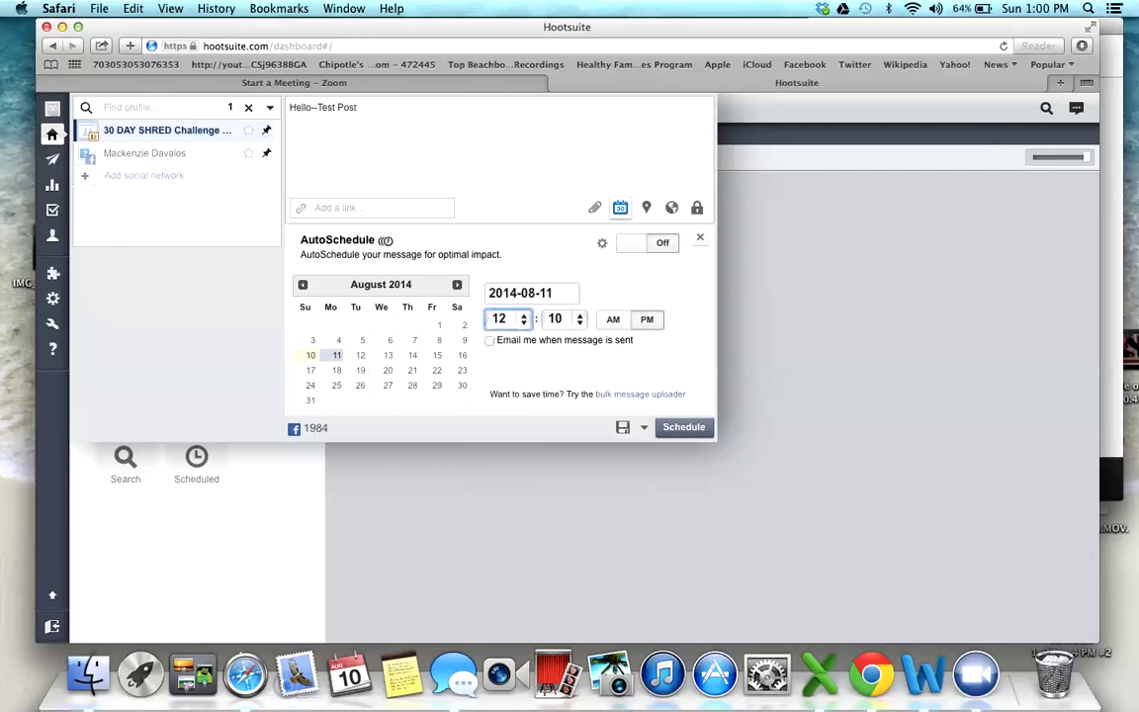
pyautogui.click(561, 318)
pyautogui.click(556, 290)
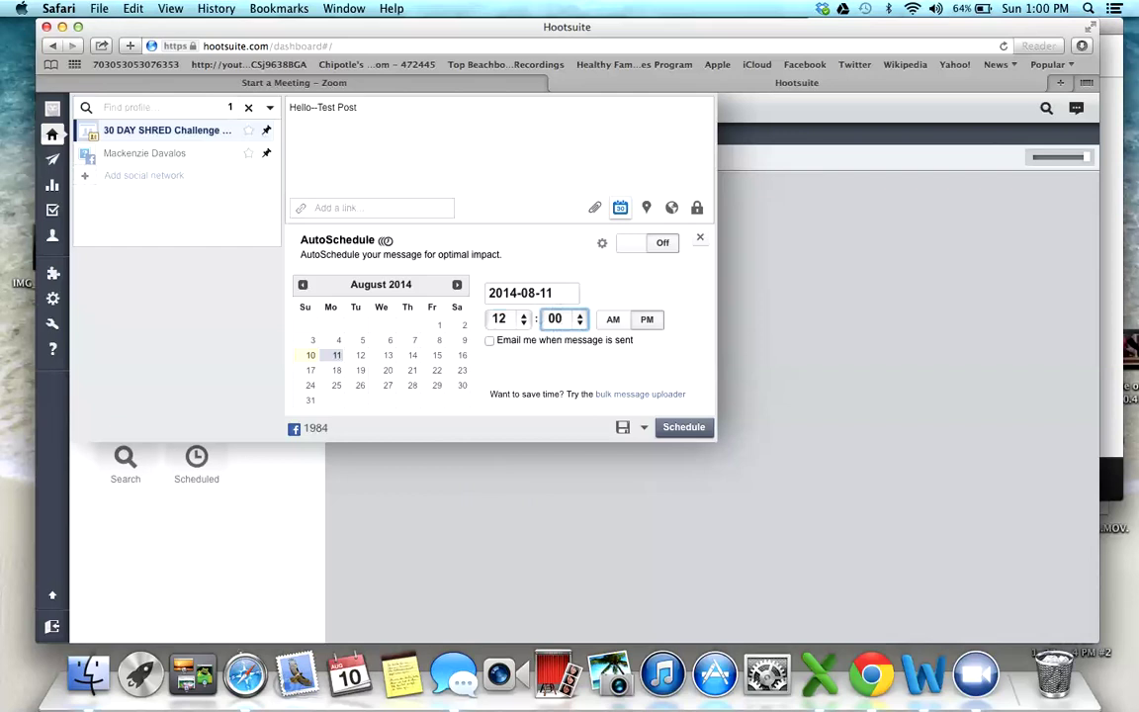
pyautogui.click(613, 319)
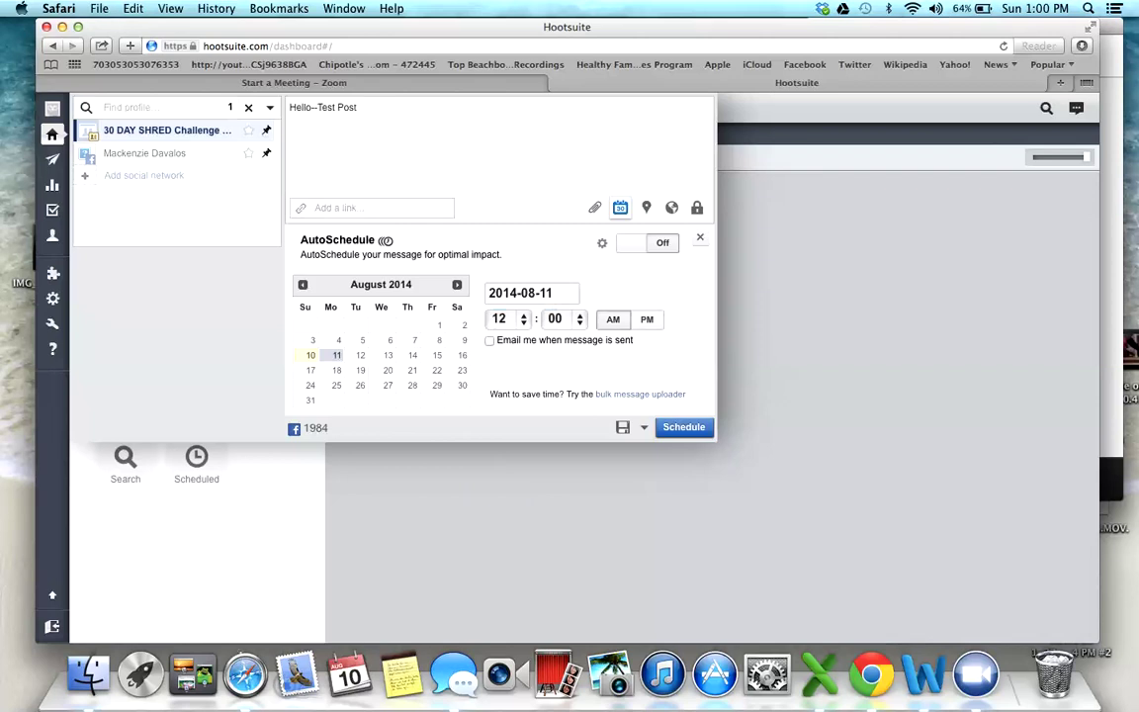
pyautogui.click(683, 426)
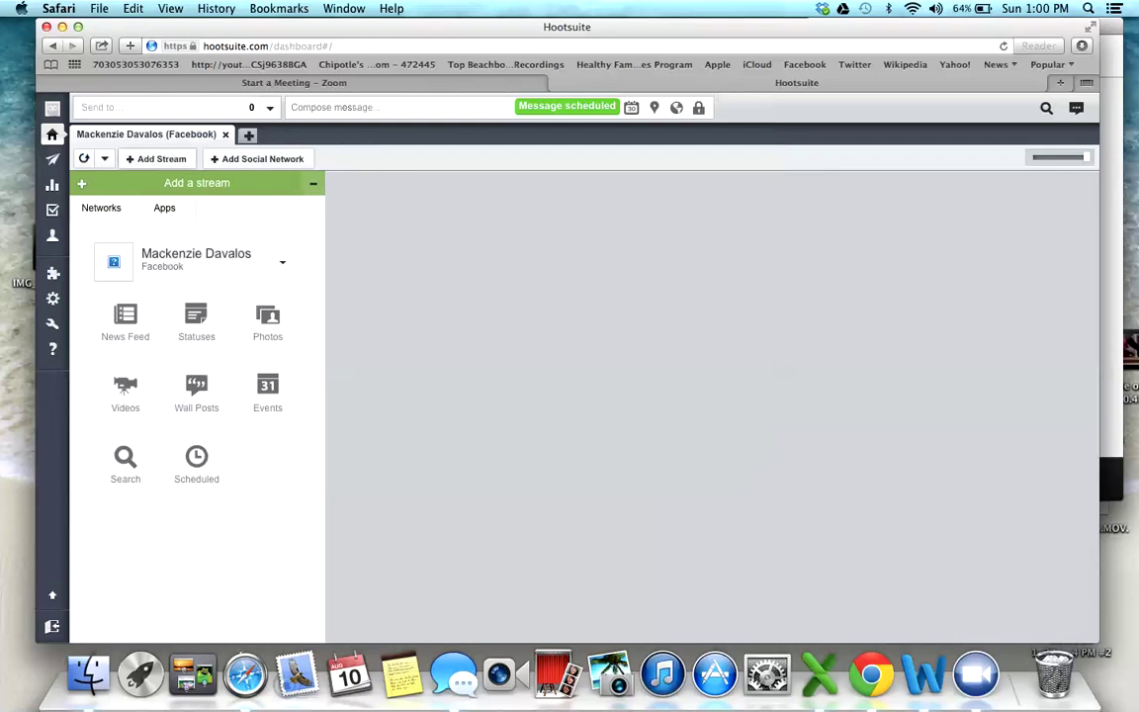
# Step: Add a Facebook Scheduled Messages stream for the 30 DAY SHRED Challenge (7/28) group to the current tab
pyautogui.click(156, 158)
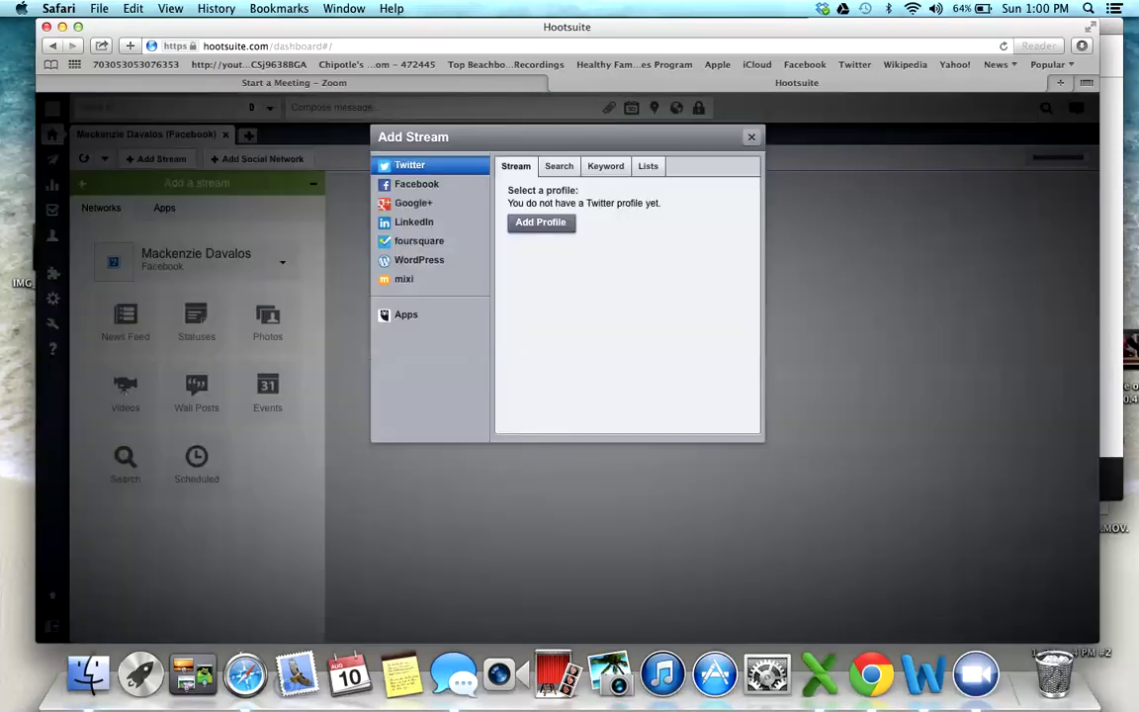
pyautogui.click(416, 184)
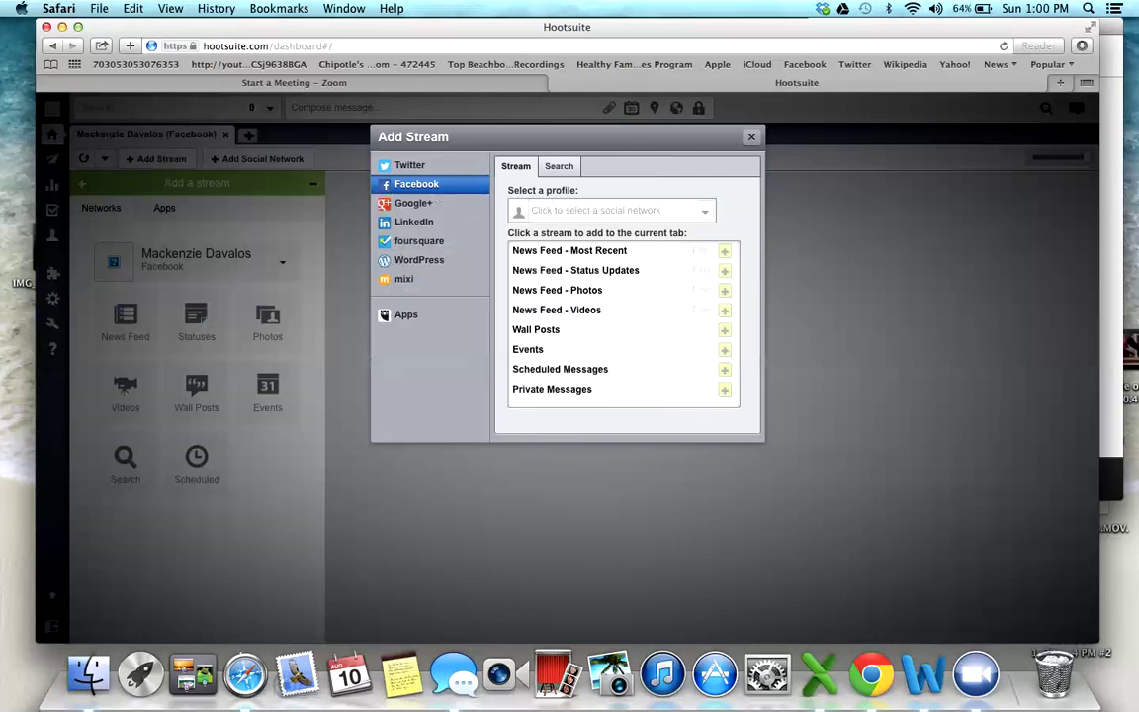
pyautogui.click(611, 209)
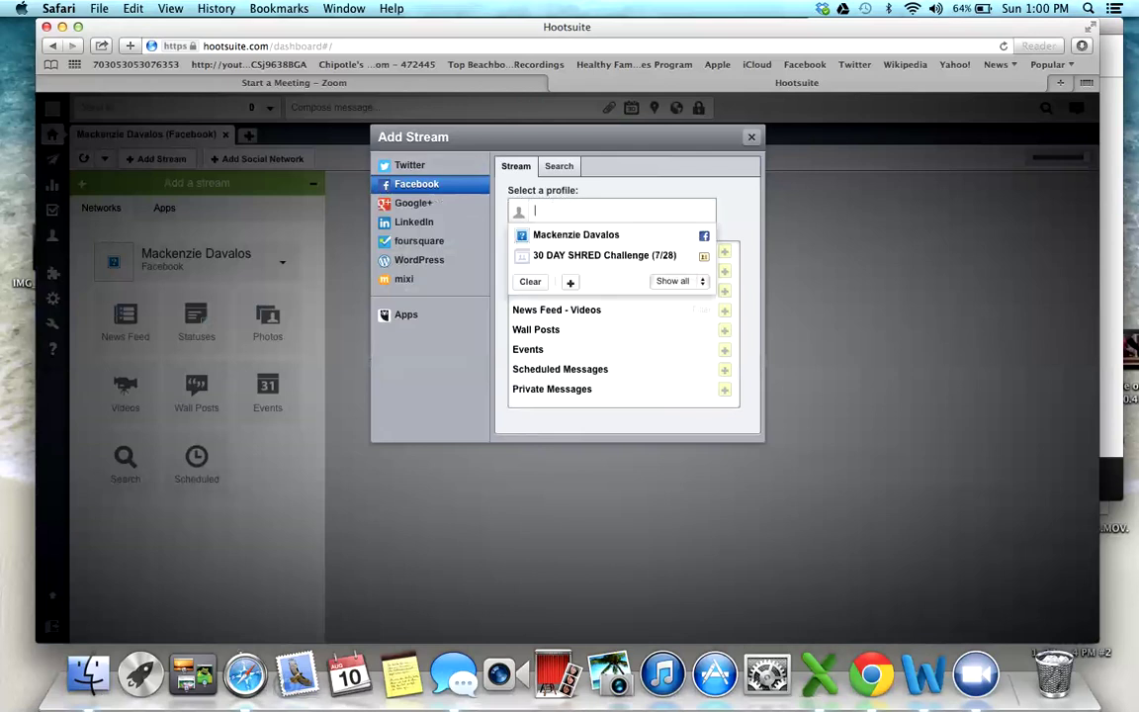
pyautogui.click(611, 209)
pyautogui.click(611, 210)
pyautogui.click(603, 255)
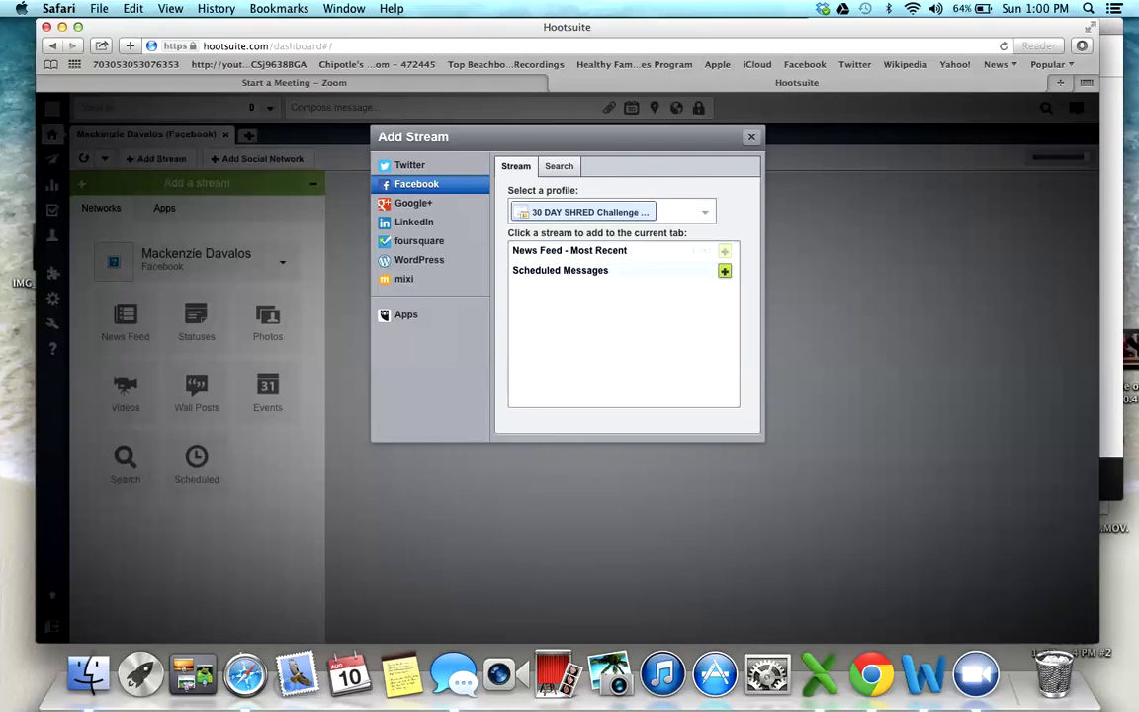
pyautogui.click(724, 269)
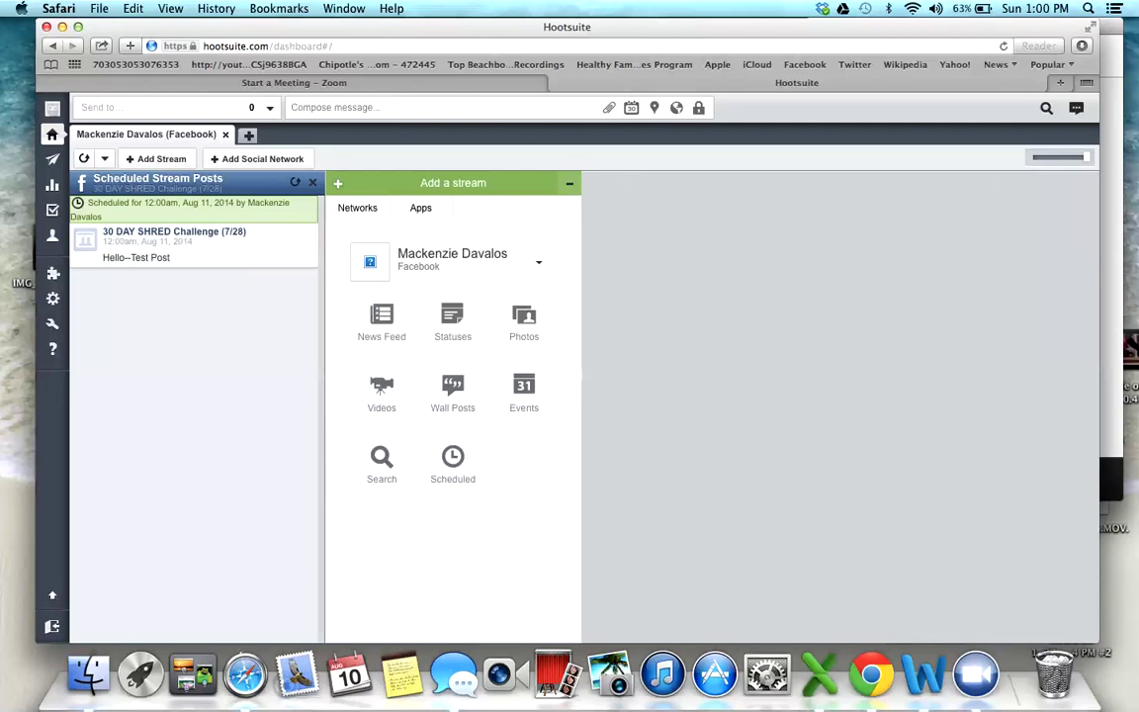
# Step: Open the scheduled "Hello--Test Post" message for editing and save it
pyautogui.moveTo(198, 245)
pyautogui.click(281, 236)
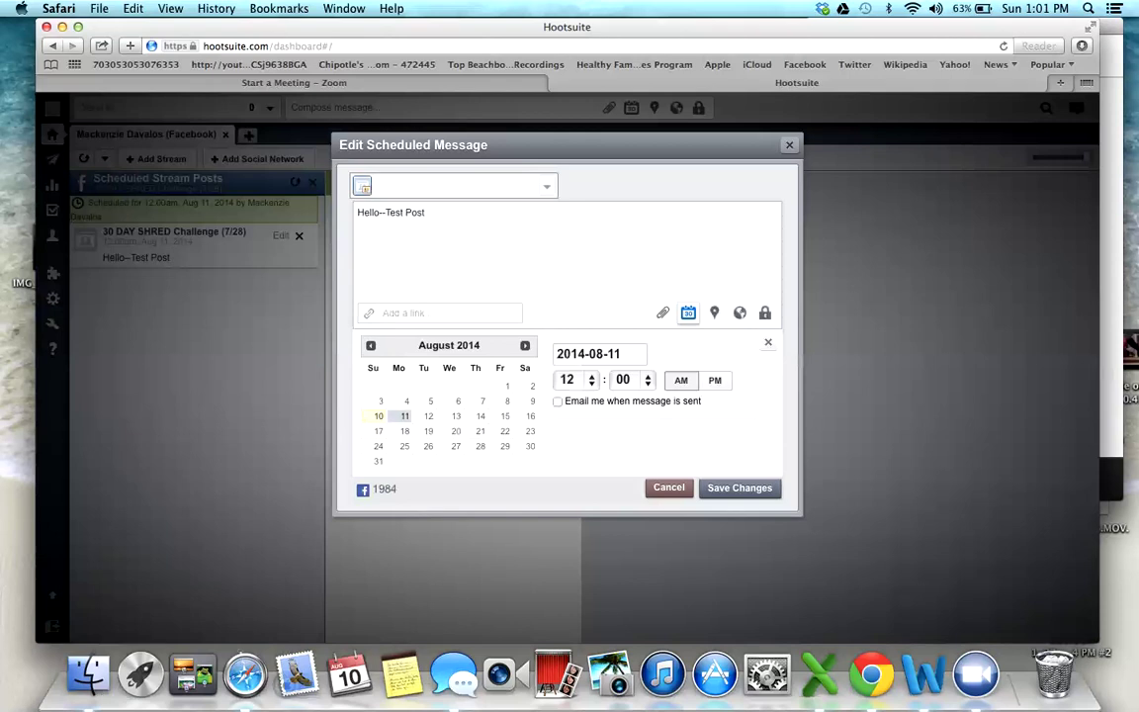
pyautogui.click(739, 487)
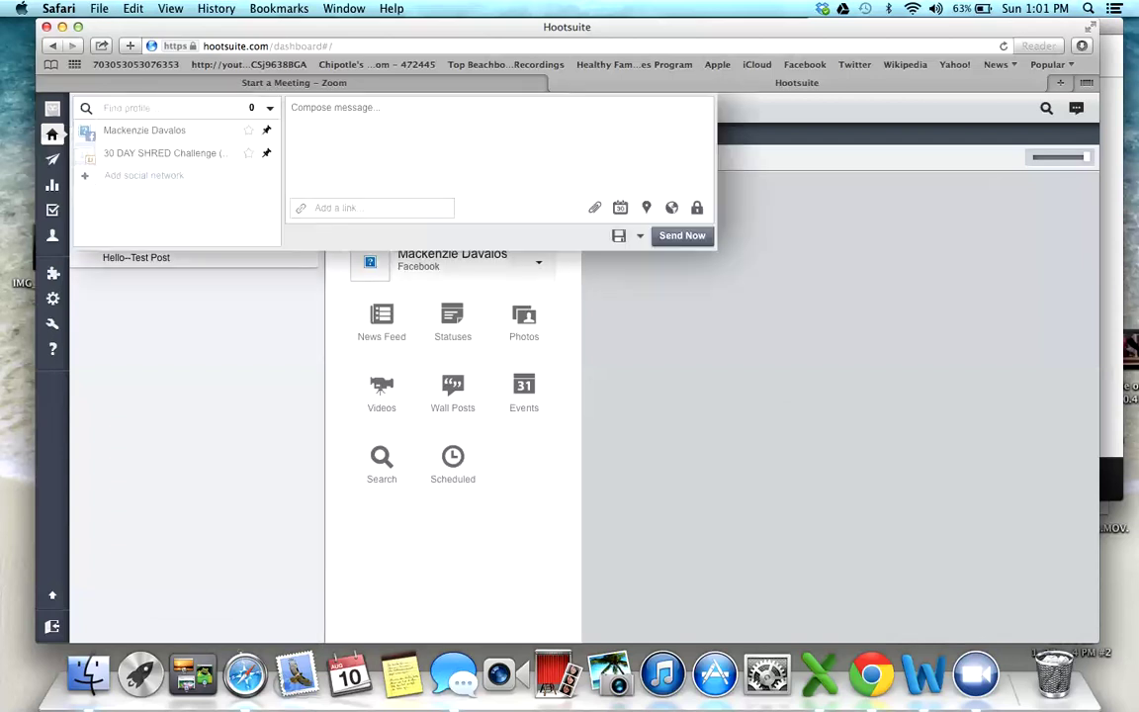
# Step: Compose the message "test post #2" addressed to the 30 DAY SHRED Challenge group
pyautogui.click(280, 235)
pyautogui.click(163, 153)
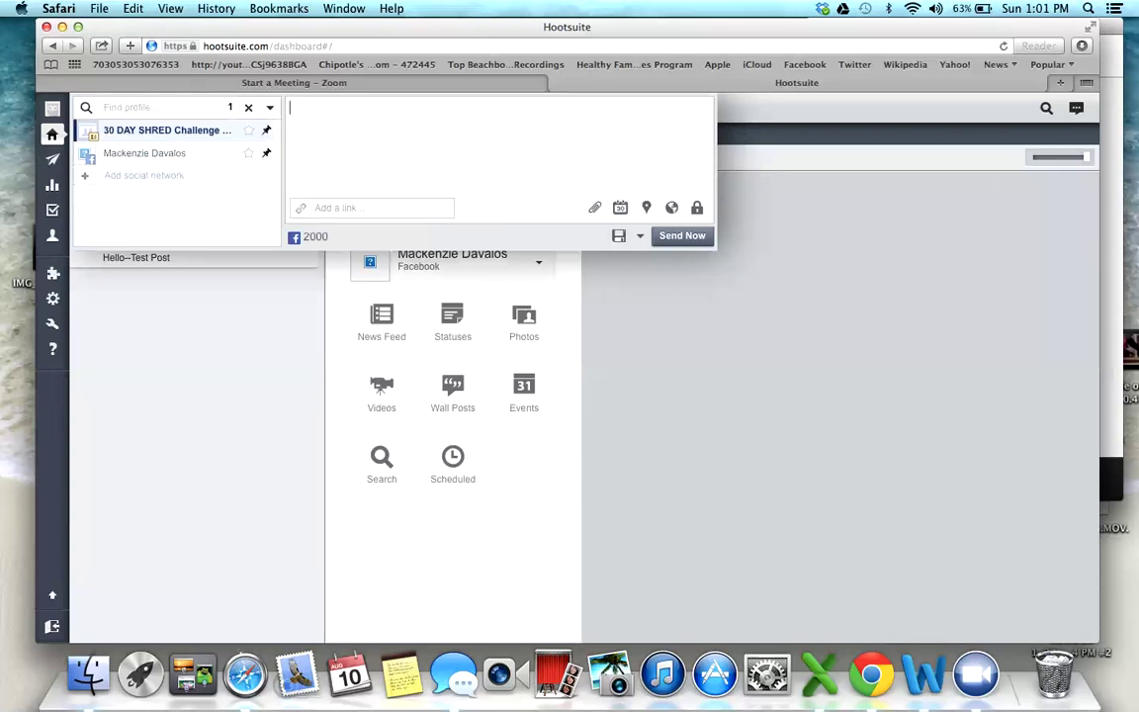
pyautogui.write('test post #2')
# Step: Schedule the "test post #2" message for 2014-08-12 at 12:00 AM
pyautogui.click(619, 207)
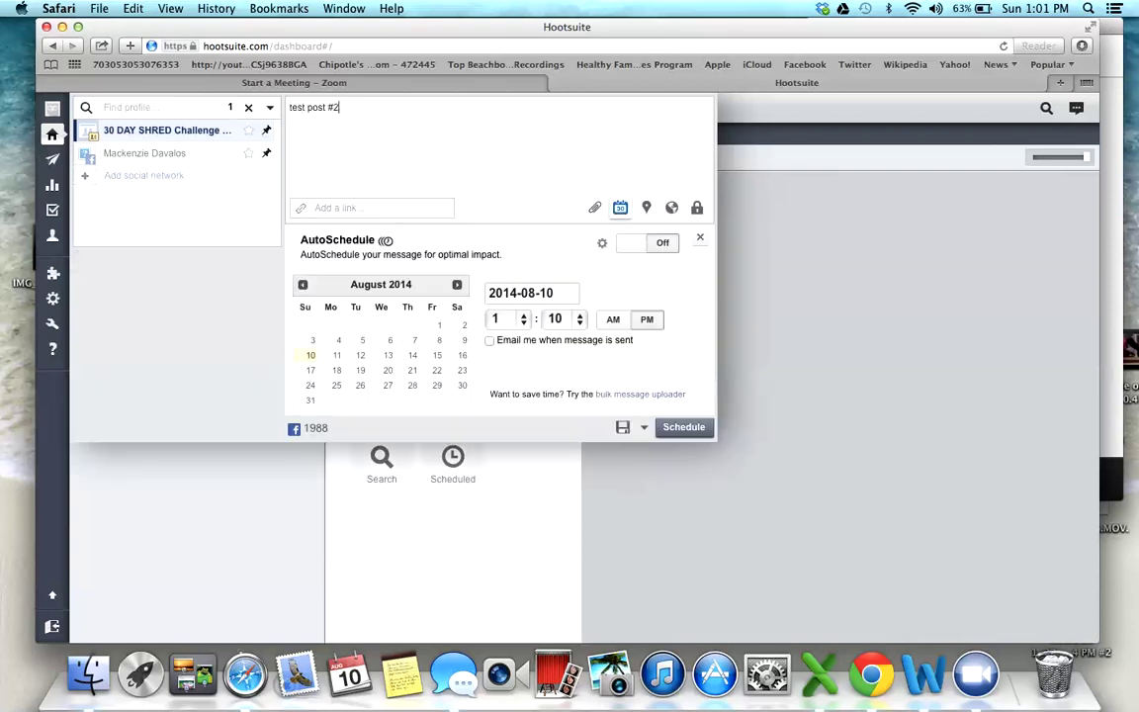
pyautogui.click(360, 355)
pyautogui.click(504, 318)
pyautogui.click(502, 554)
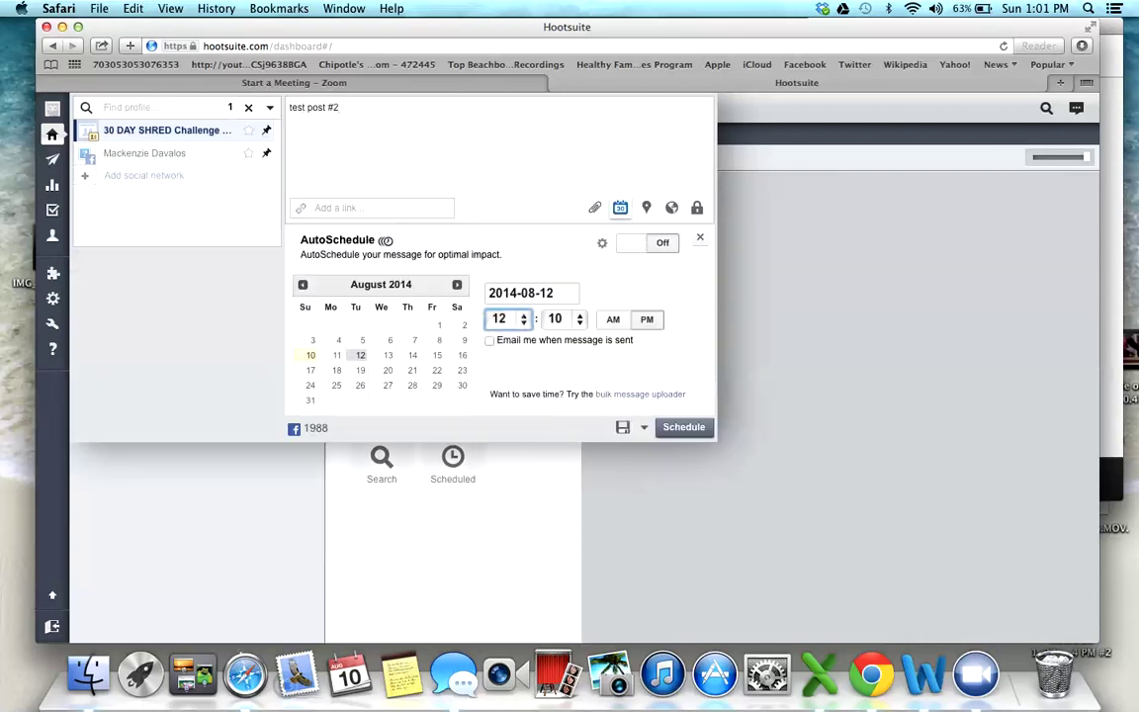
pyautogui.click(560, 318)
pyautogui.click(560, 289)
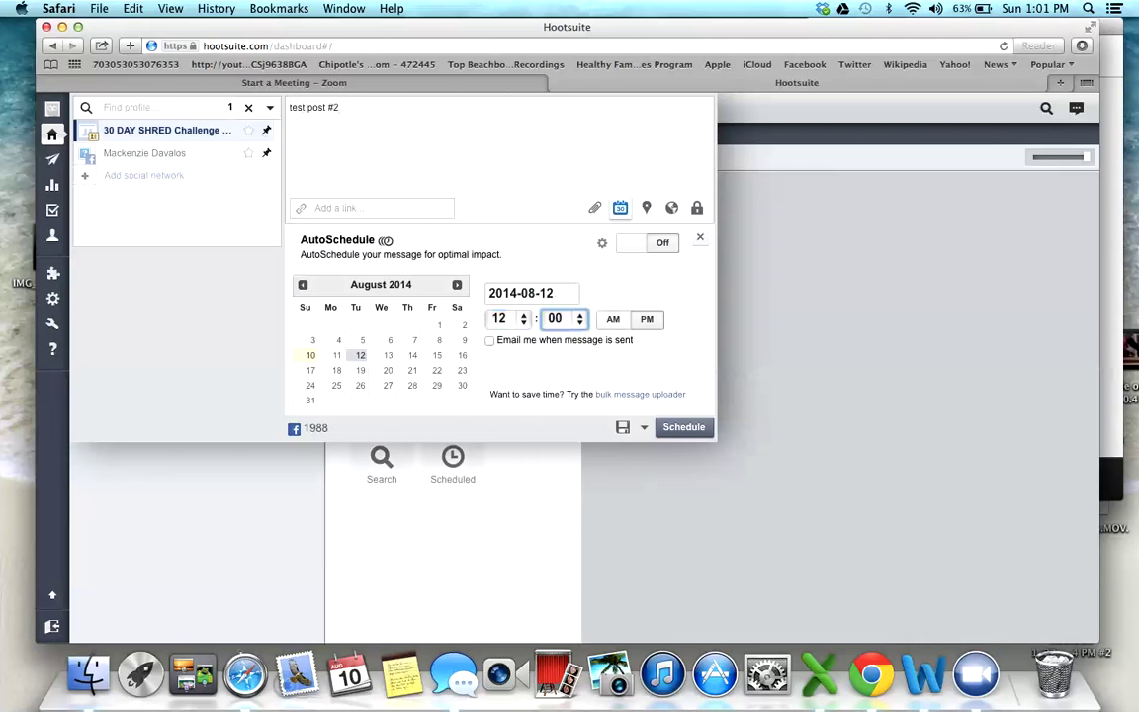
pyautogui.click(683, 426)
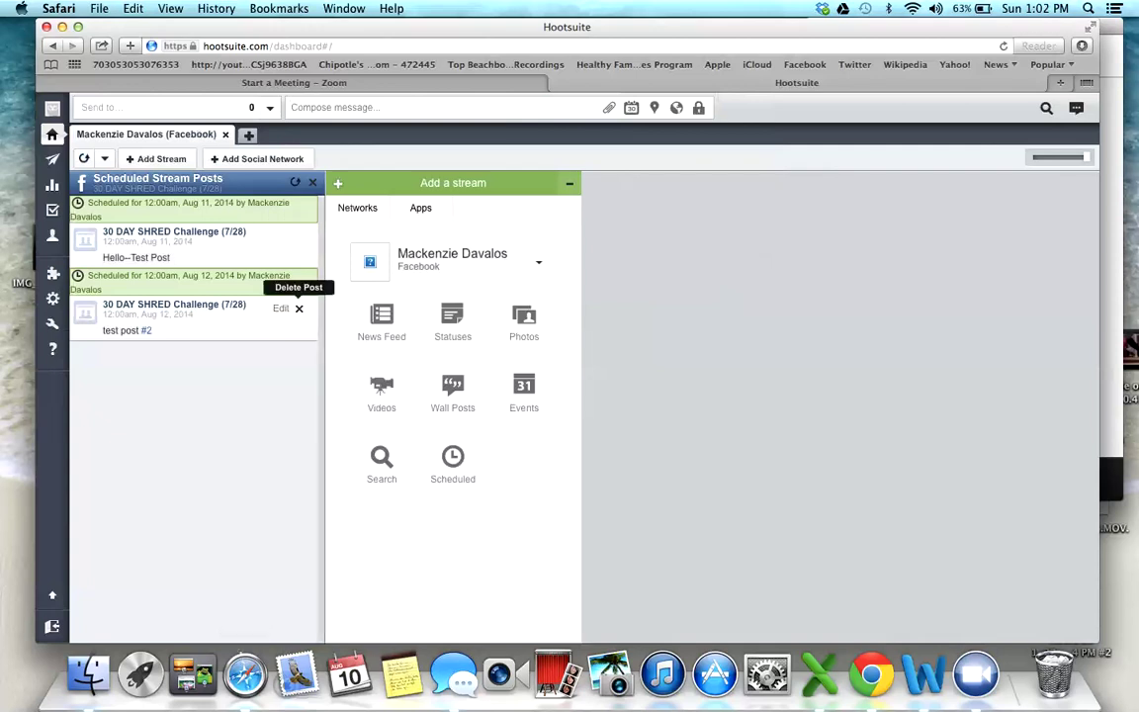
# Step: Delete the scheduled "test post #2" and "Hello--Test Post" messages from the Scheduled Stream Posts stream
pyautogui.click(299, 308)
pyautogui.press('Return')
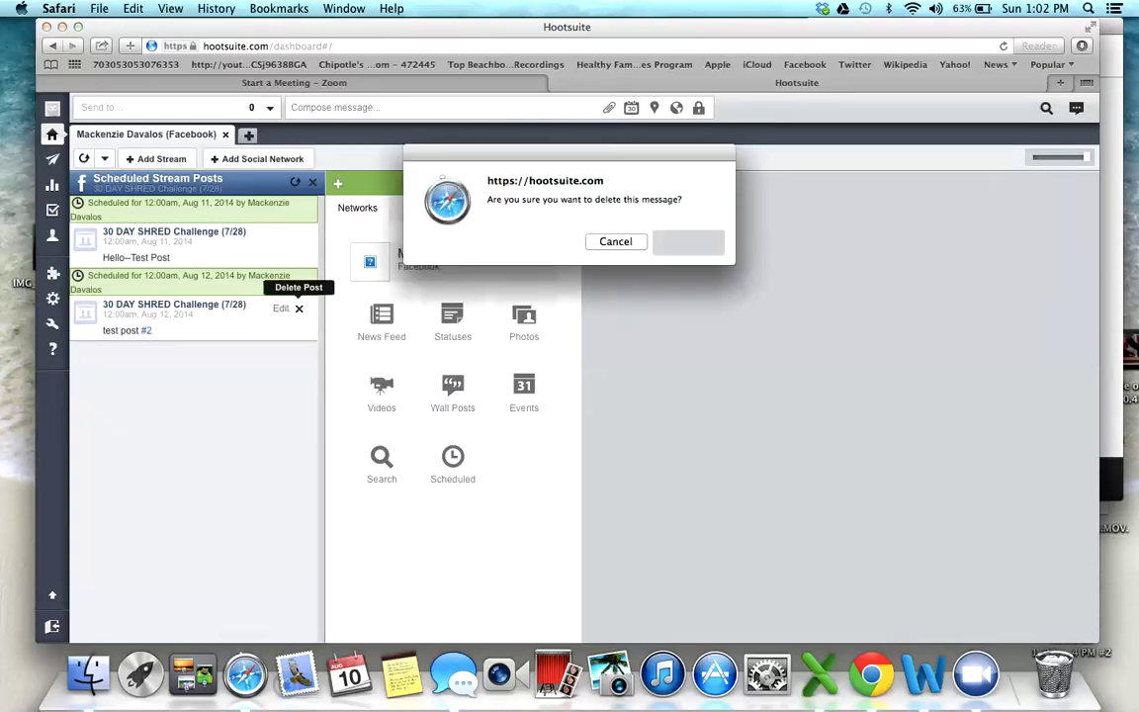
pyautogui.click(299, 235)
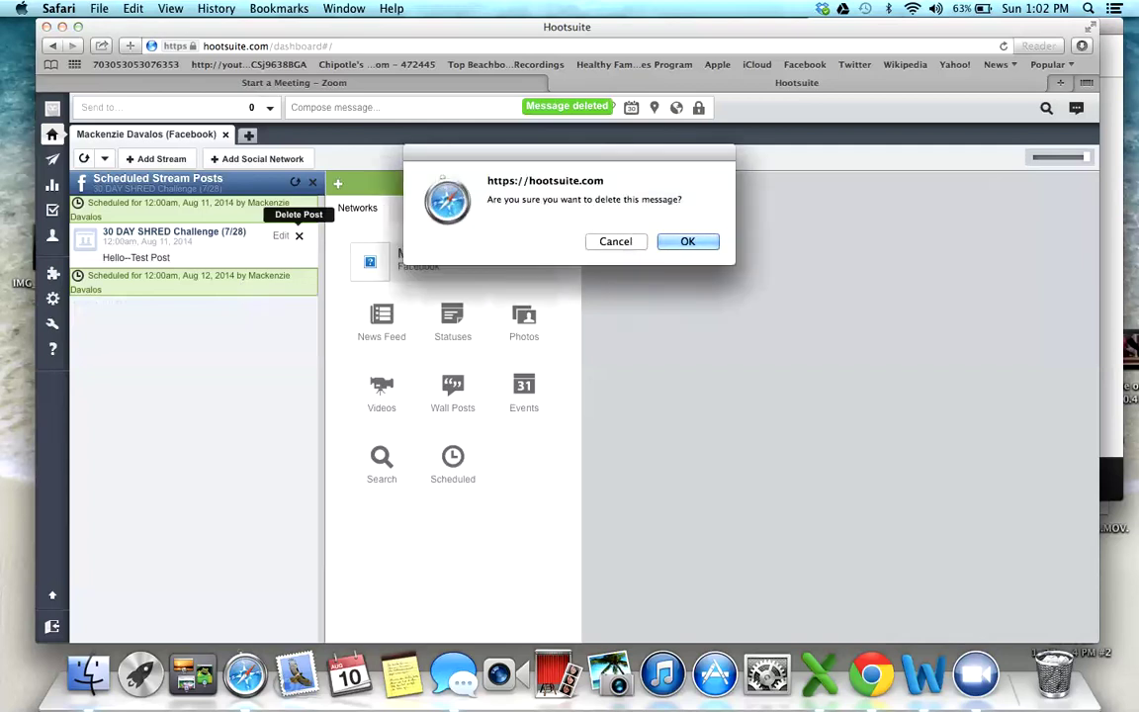
pyautogui.press('Return')
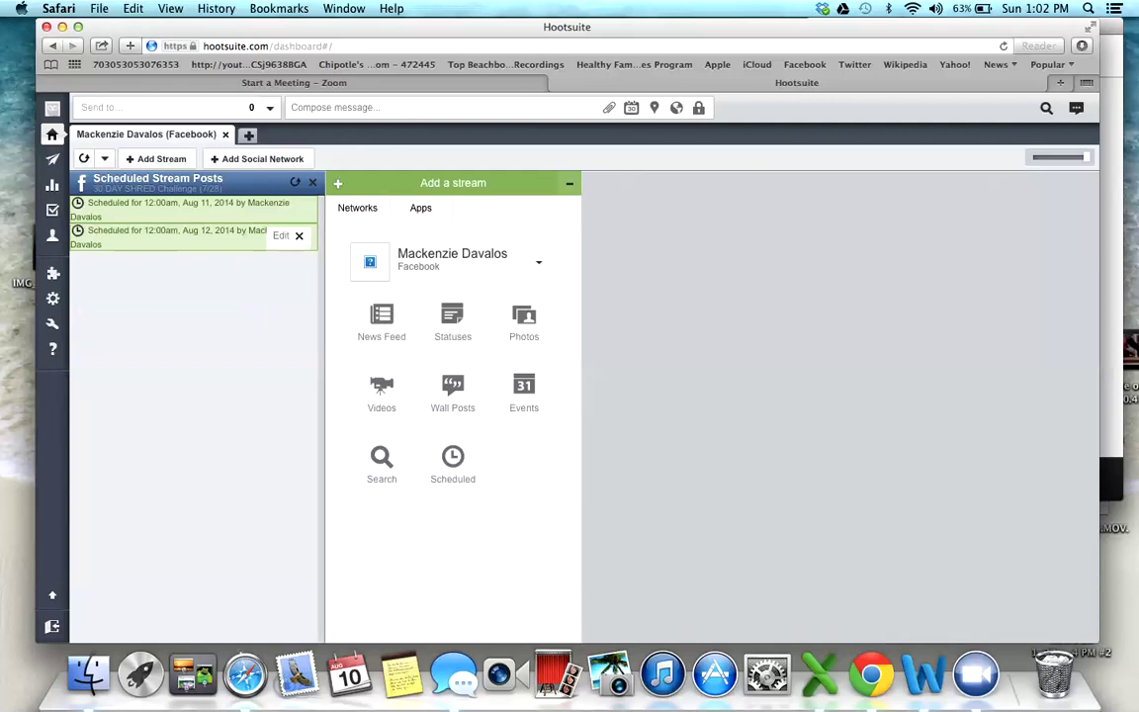
pyautogui.click(298, 235)
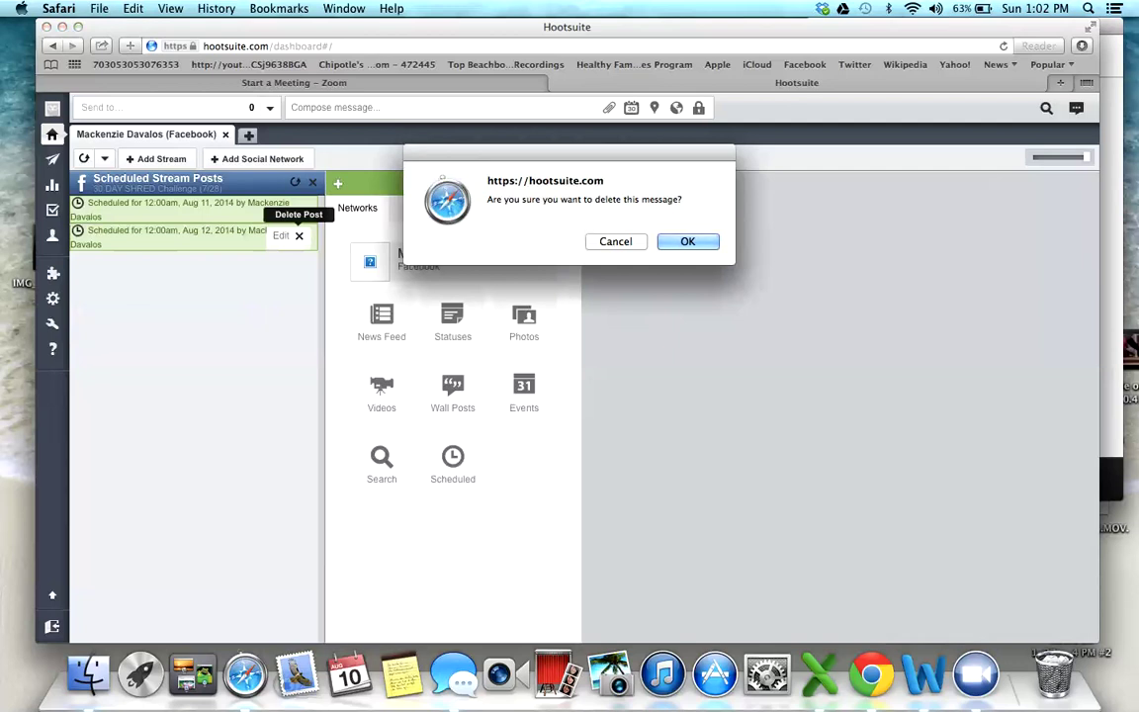
pyautogui.press('Return')
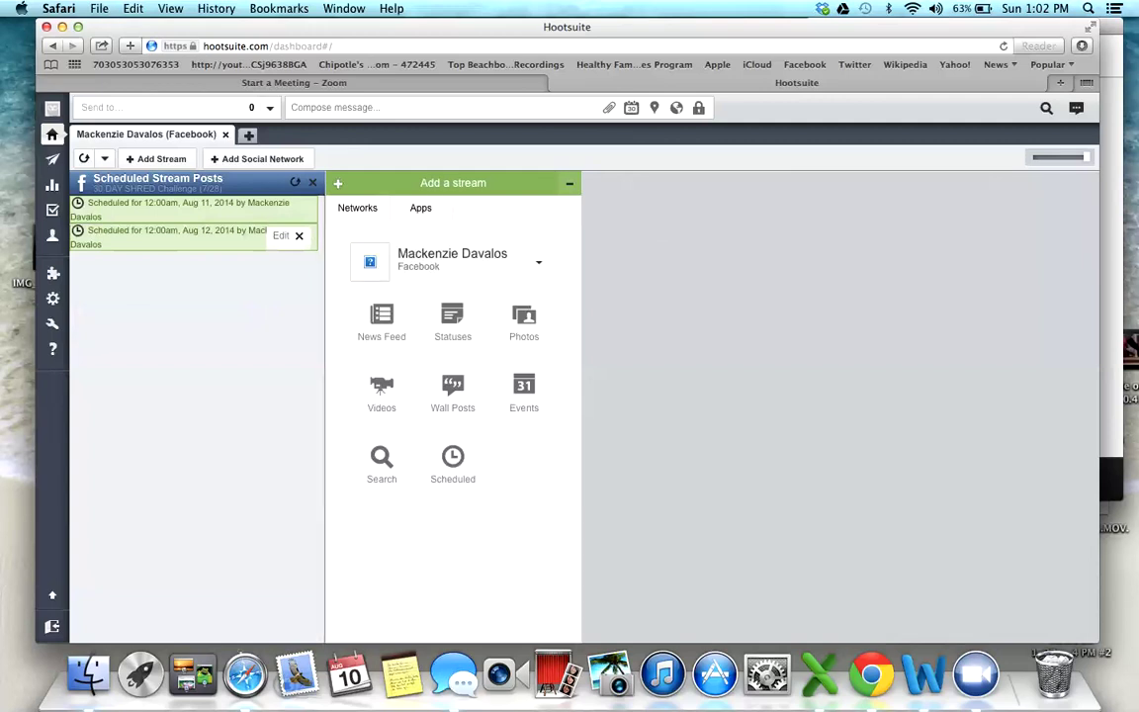
# Step: Remove the 30 DAY SHRED Challenge Facebook group from the social networks in the account profile
pyautogui.moveTo(60, 136)
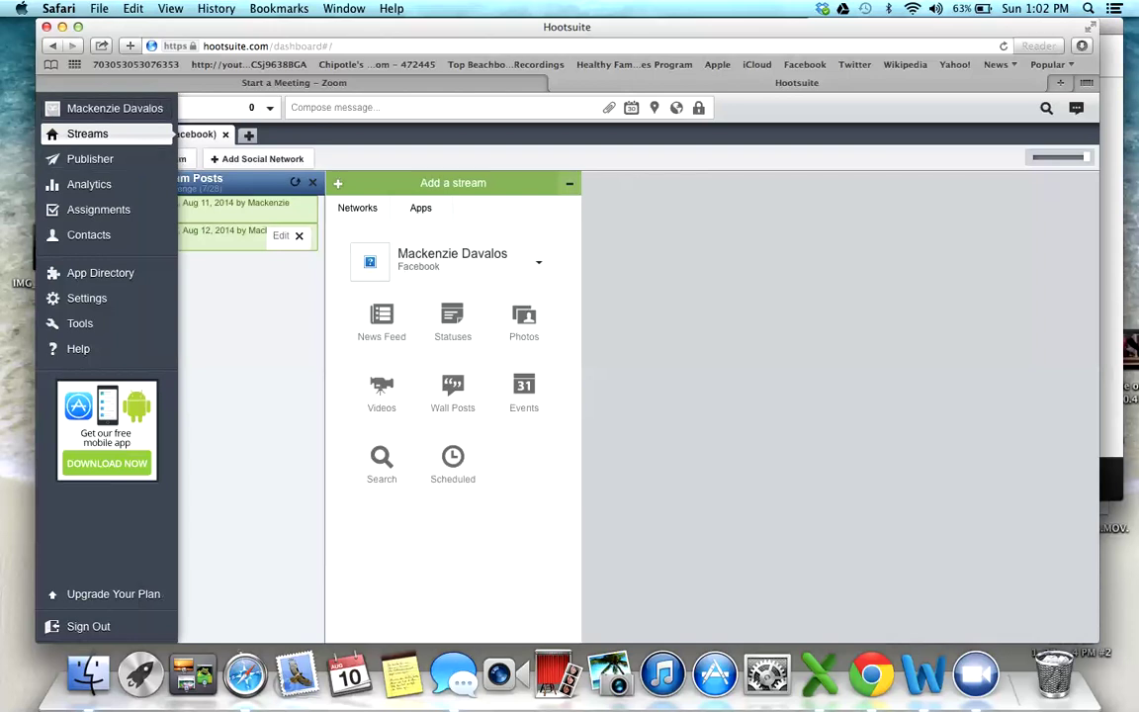
pyautogui.click(107, 108)
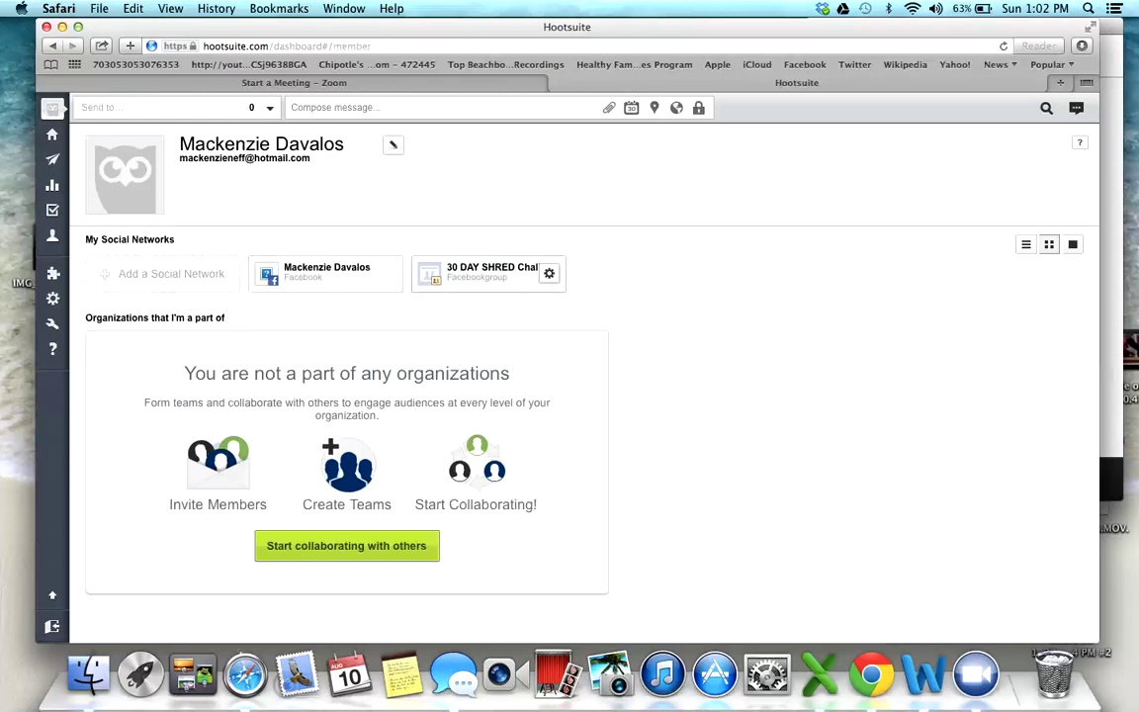
pyautogui.click(548, 273)
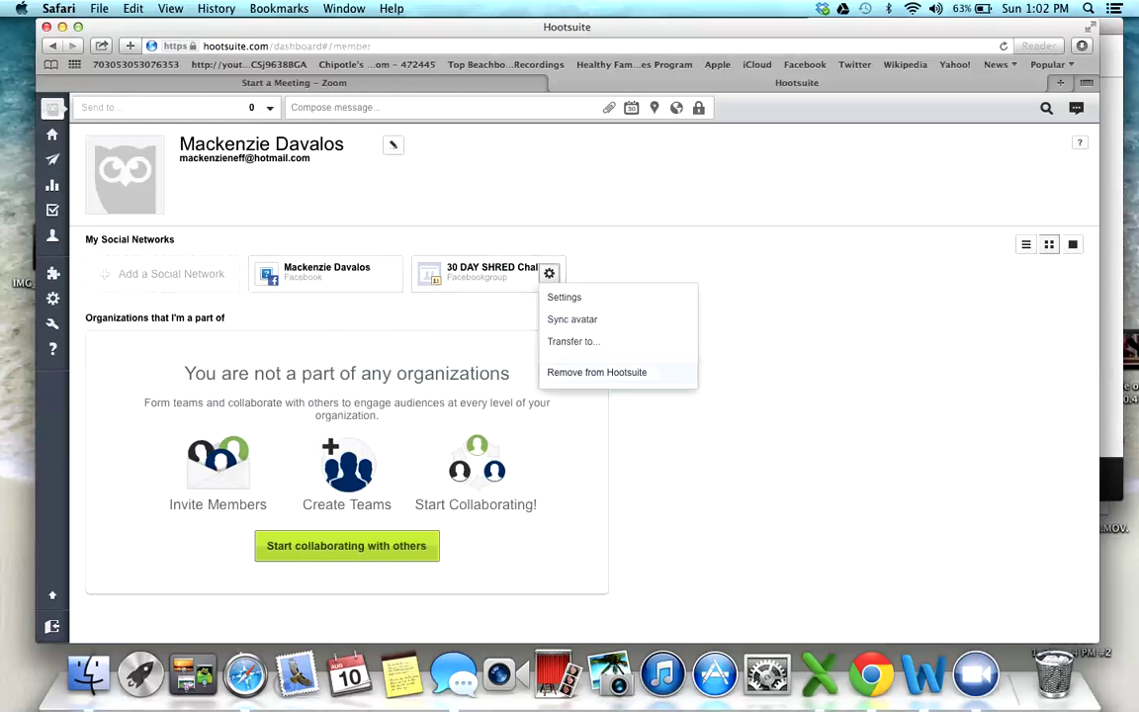
pyautogui.click(596, 372)
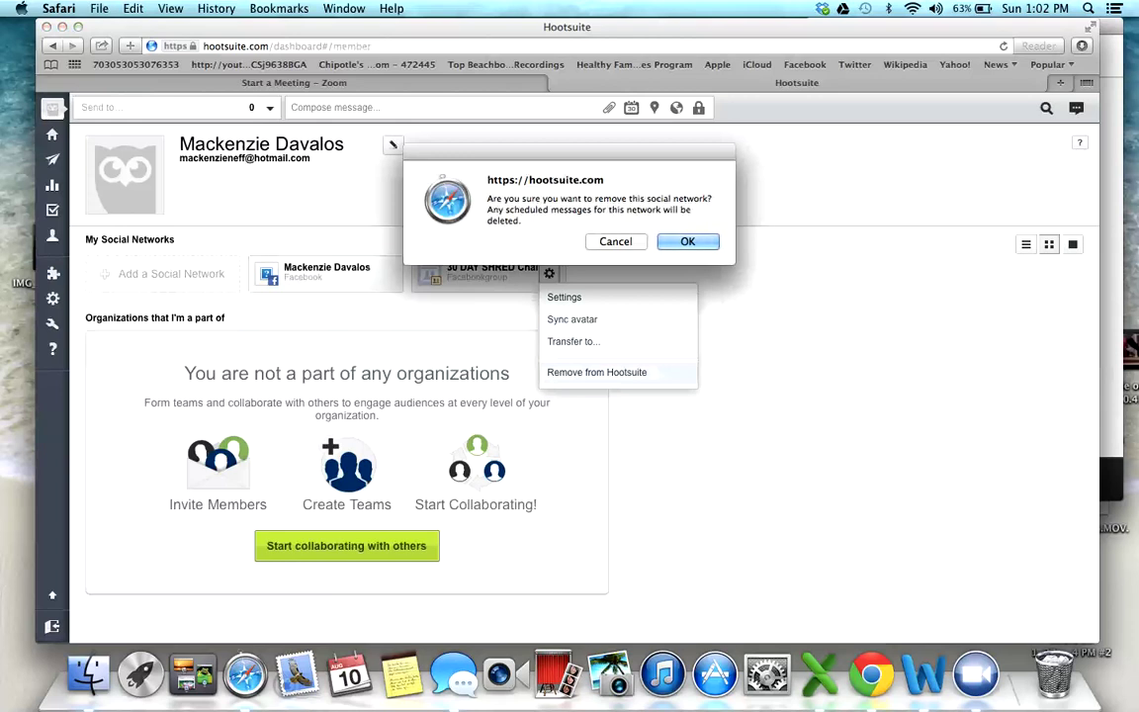
pyautogui.press('Return')
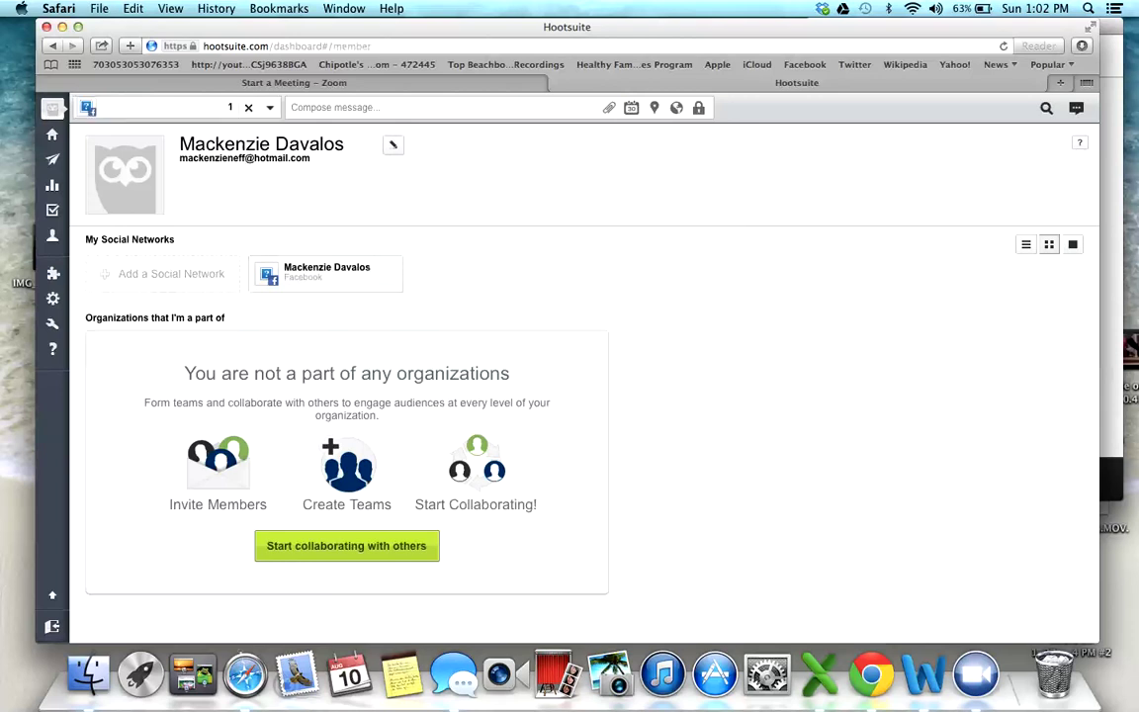